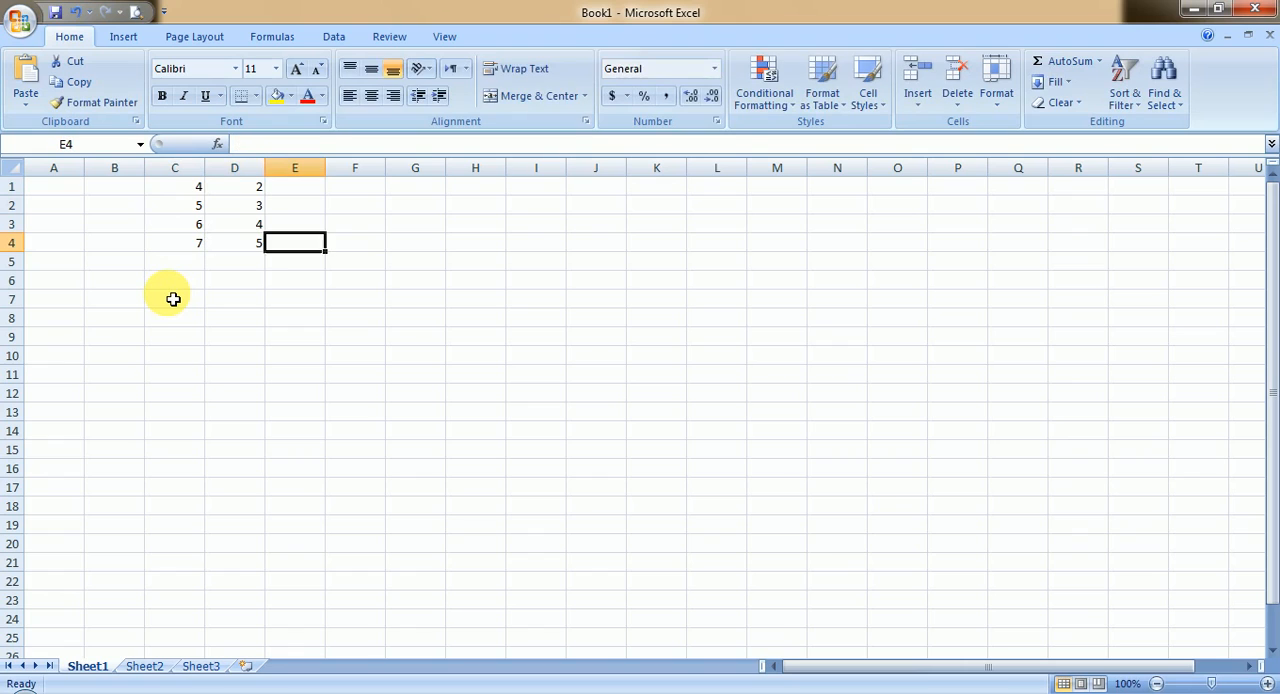
Step: Examine the numbers in cells C1 to C4 and D1 to D4 one by one
{"action": "key", "text": "Down"}
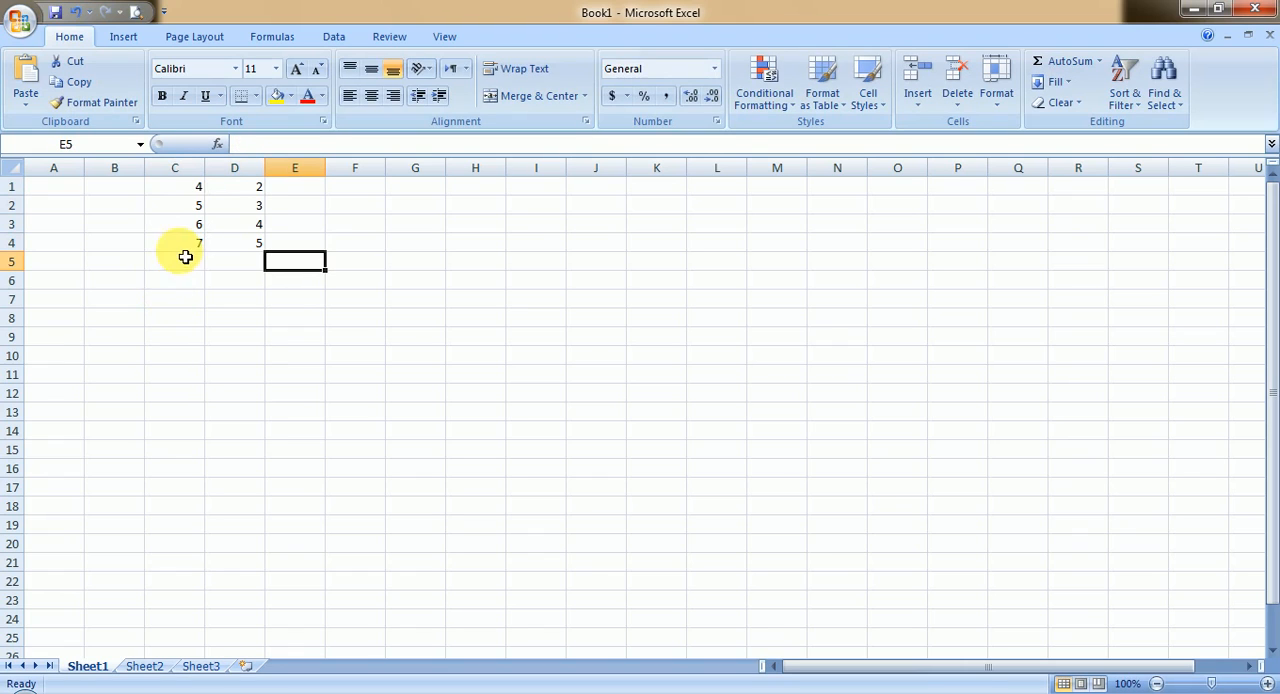
{"action": "left_click", "coordinate": [190, 192]}
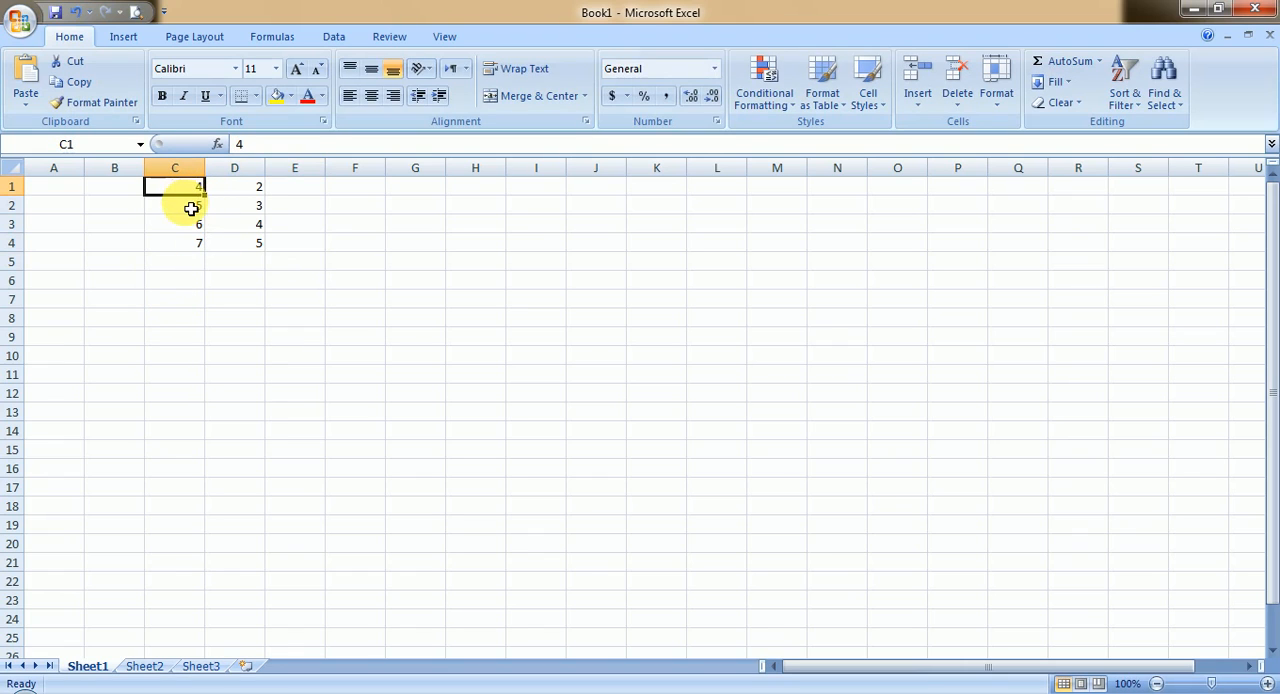
{"action": "left_click", "coordinate": [191, 208]}
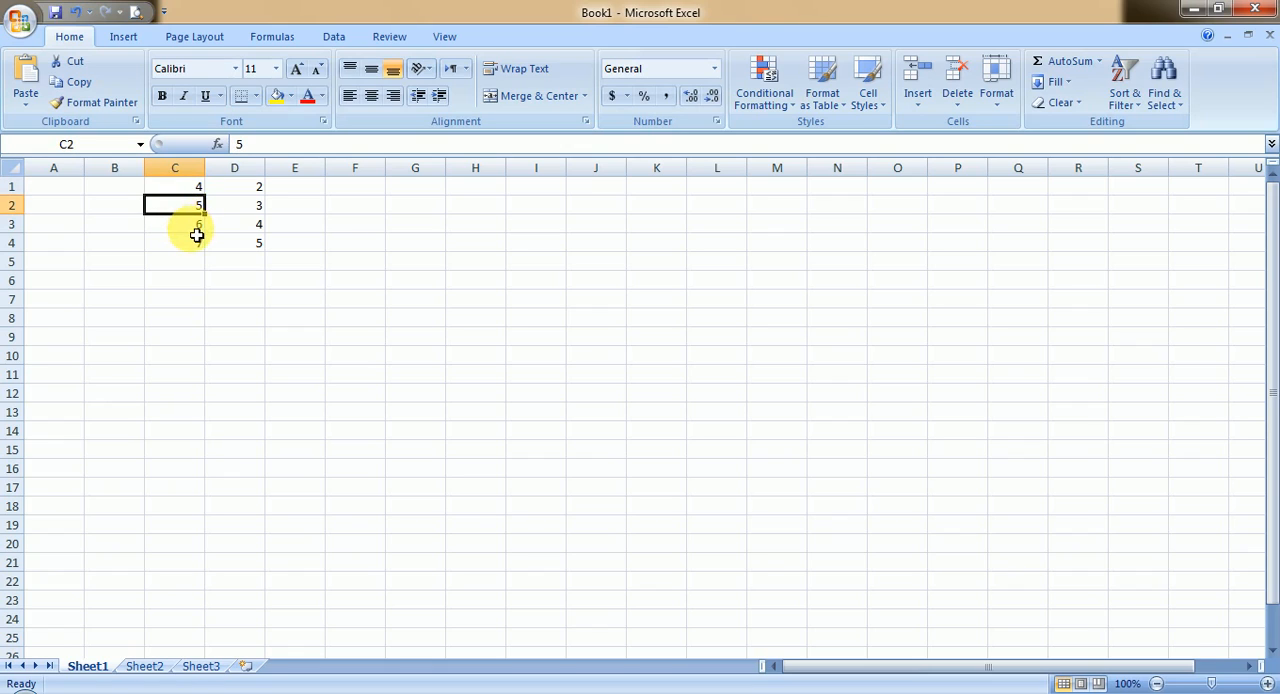
{"action": "left_click", "coordinate": [196, 232]}
{"action": "left_click", "coordinate": [194, 246]}
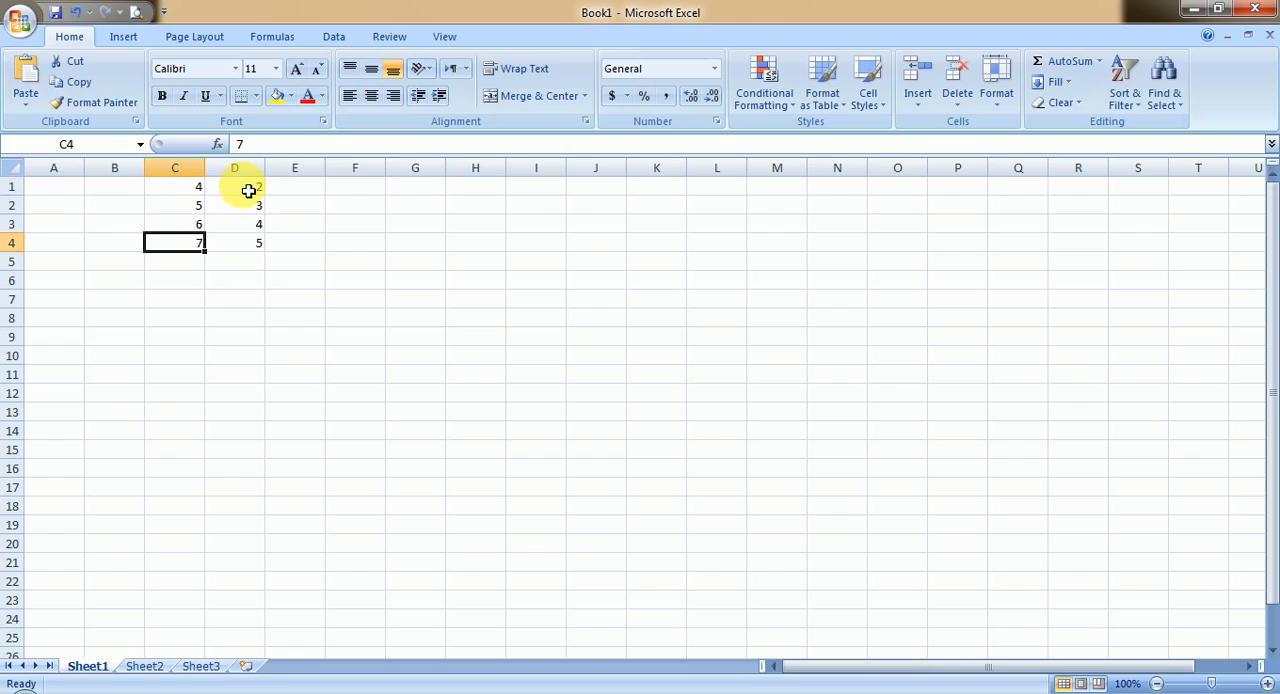
{"action": "left_click", "coordinate": [248, 190]}
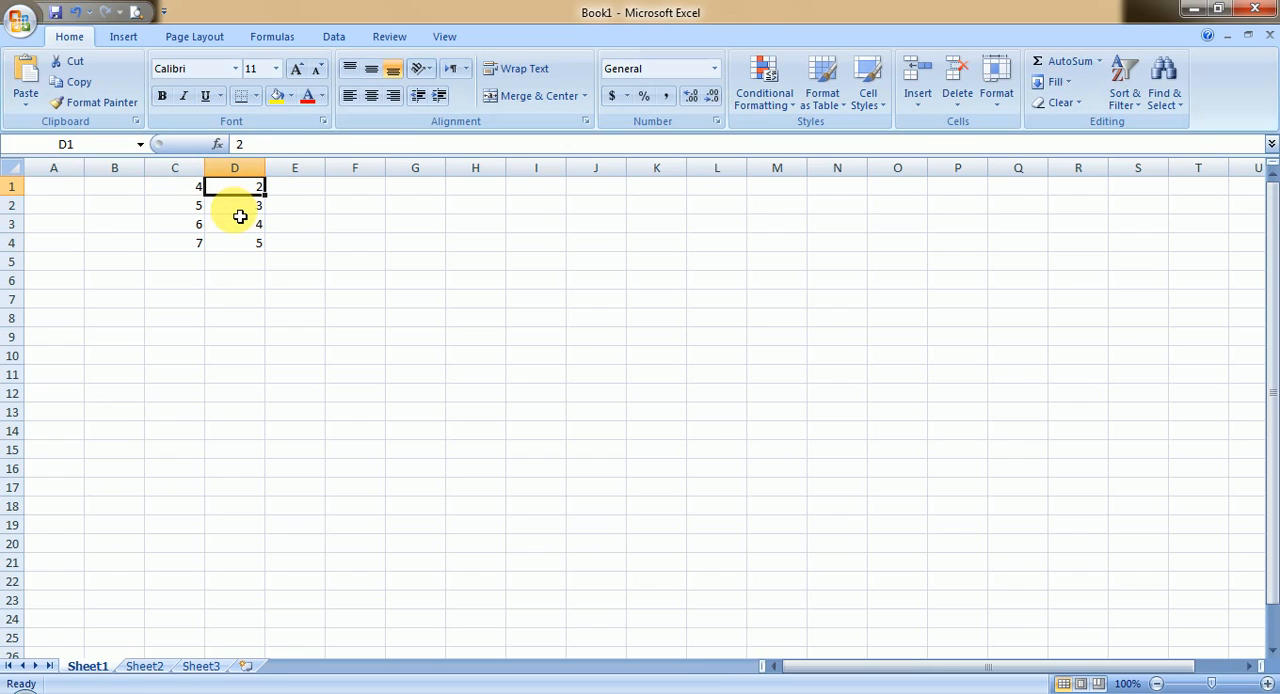
{"action": "left_click", "coordinate": [232, 206]}
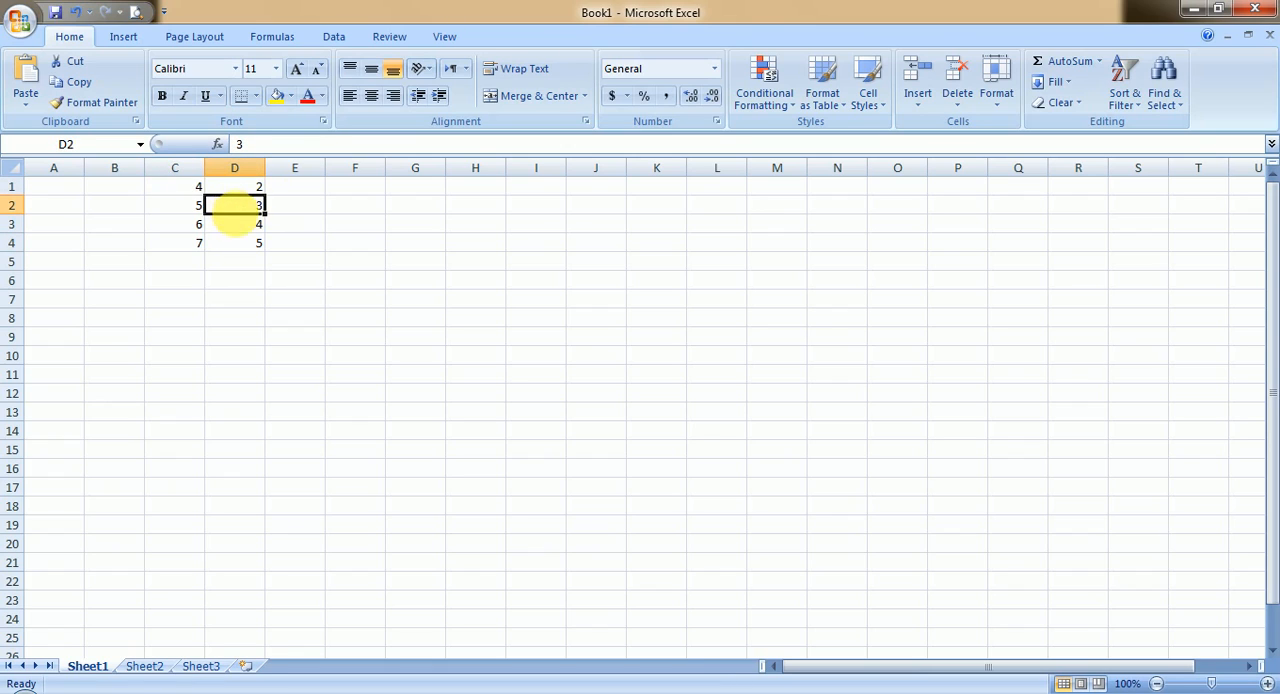
{"action": "left_click", "coordinate": [246, 231]}
{"action": "left_click", "coordinate": [254, 251]}
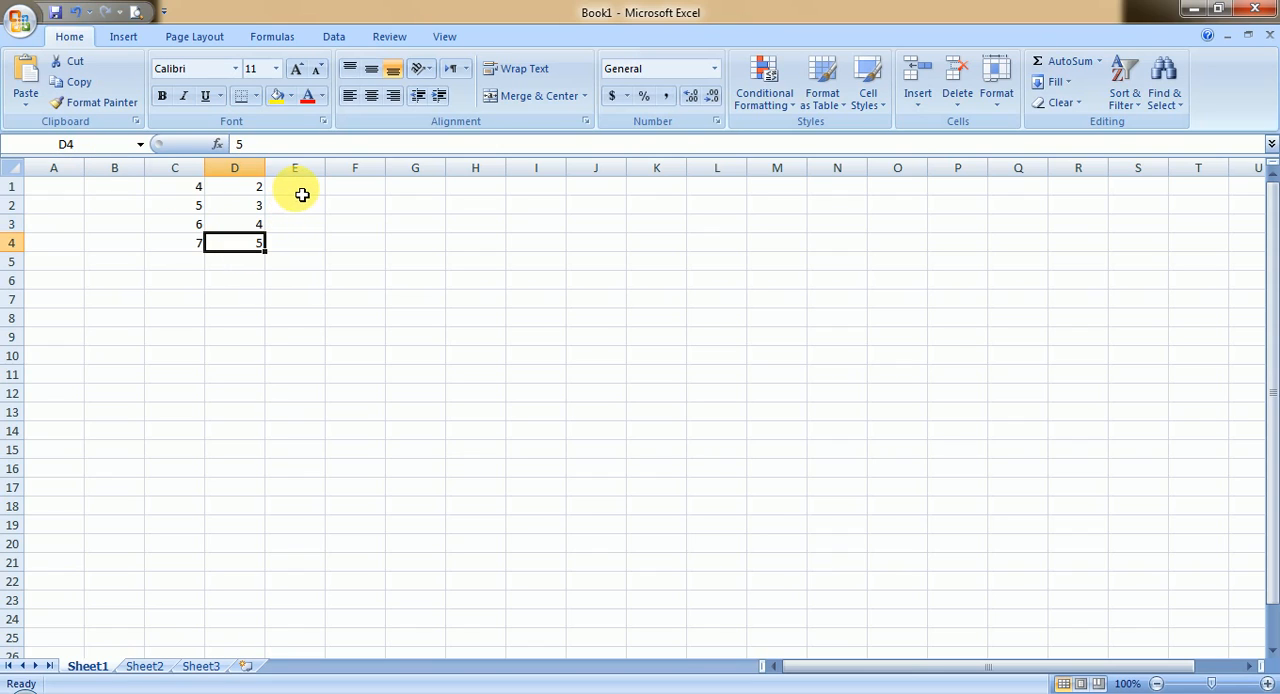
{"action": "left_click", "coordinate": [240, 193]}
{"action": "left_click", "coordinate": [192, 193]}
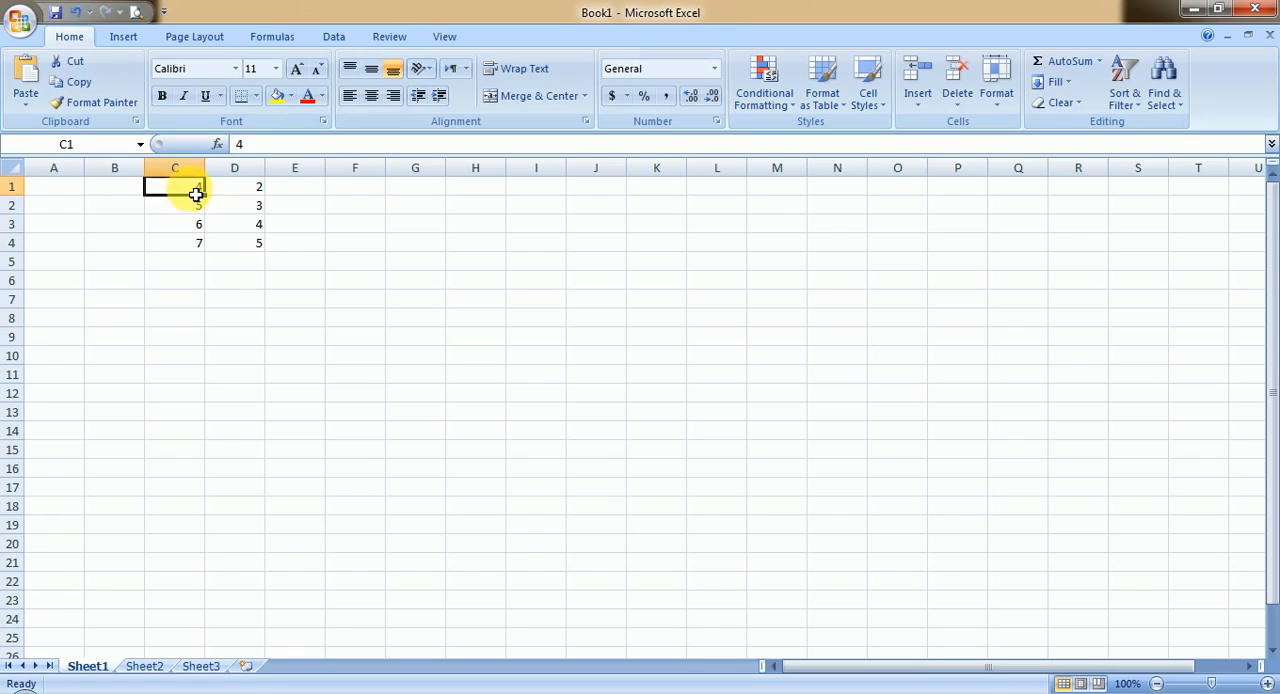
Step: Enter the formula =C1+D1 in cell E1 and check it in the selected cell
{"action": "left_click", "coordinate": [302, 194]}
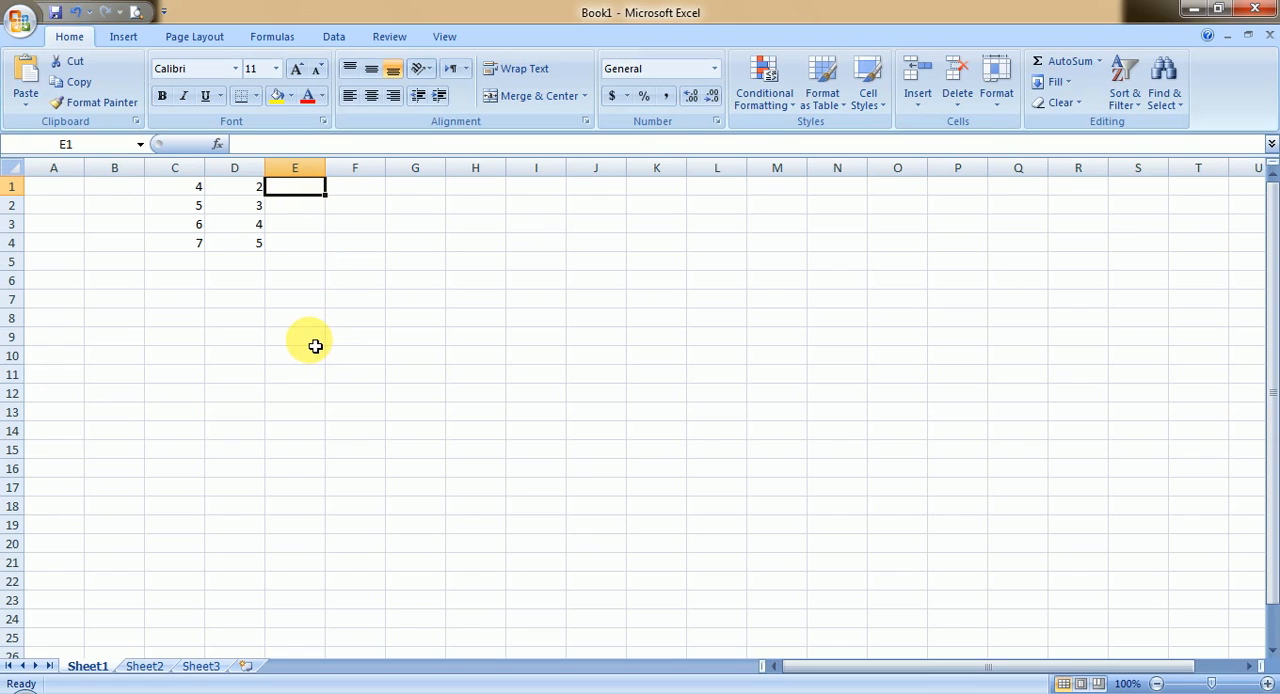
{"action": "type", "text": "="}
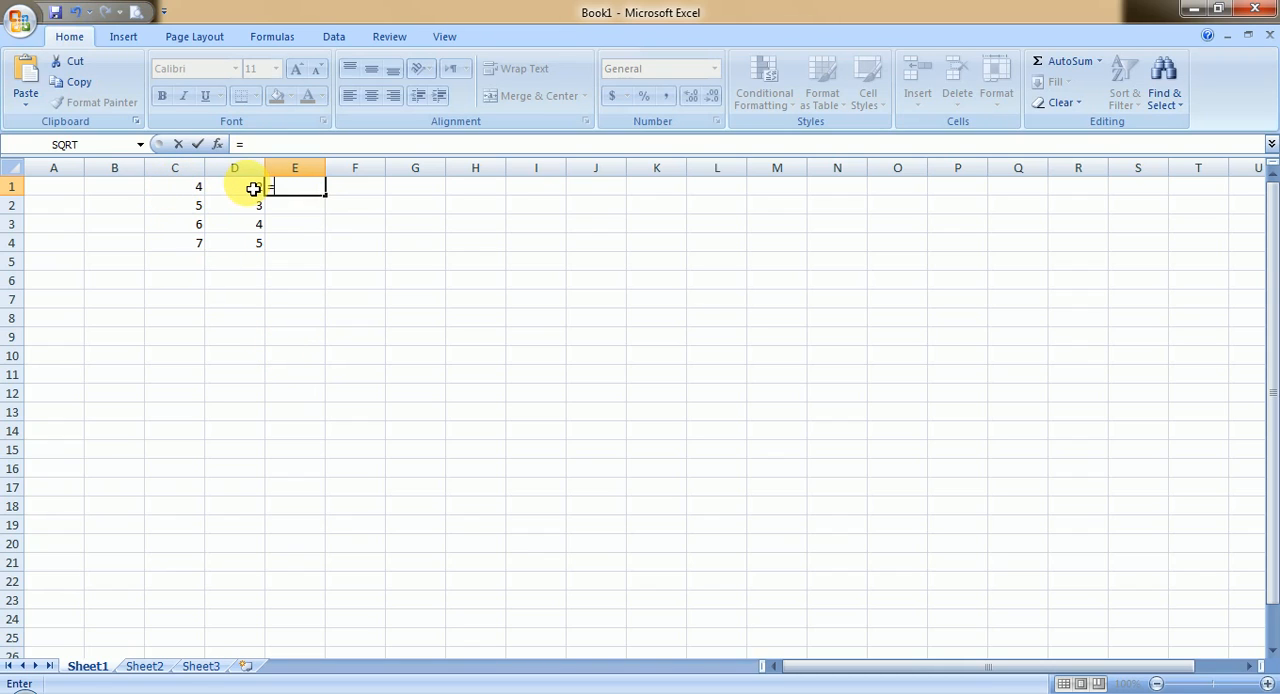
{"action": "type", "text": "c1"}
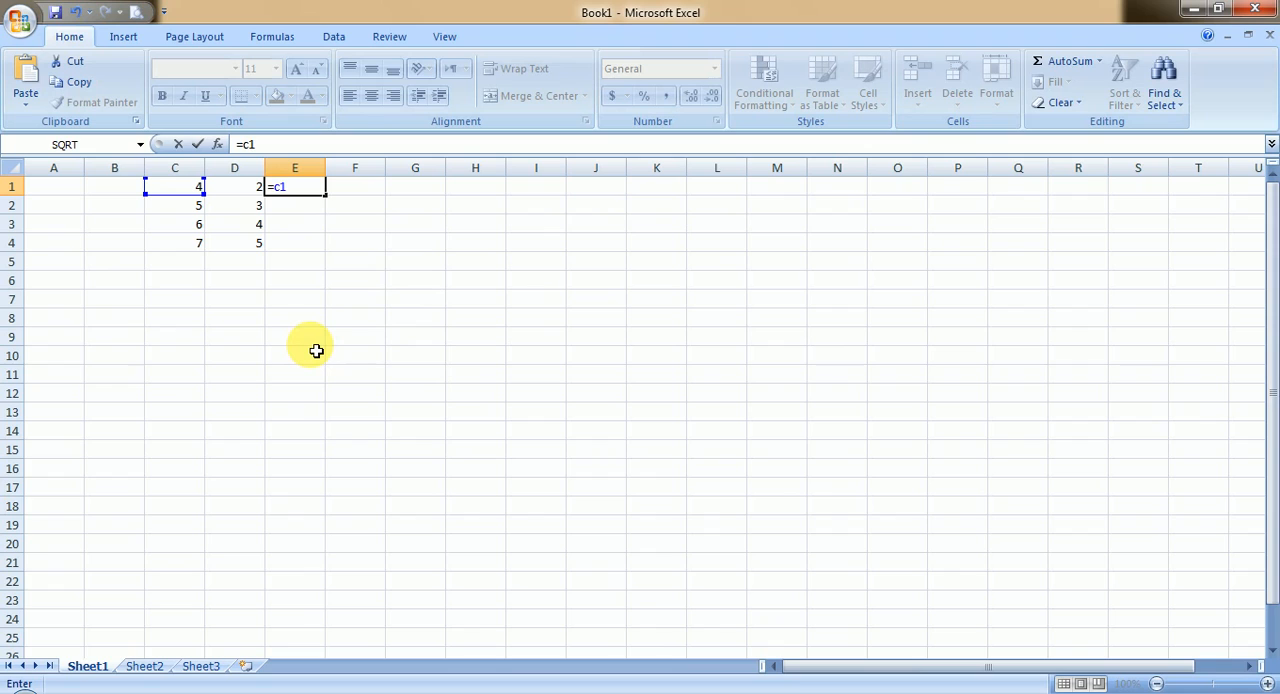
{"action": "type", "text": "+d"}
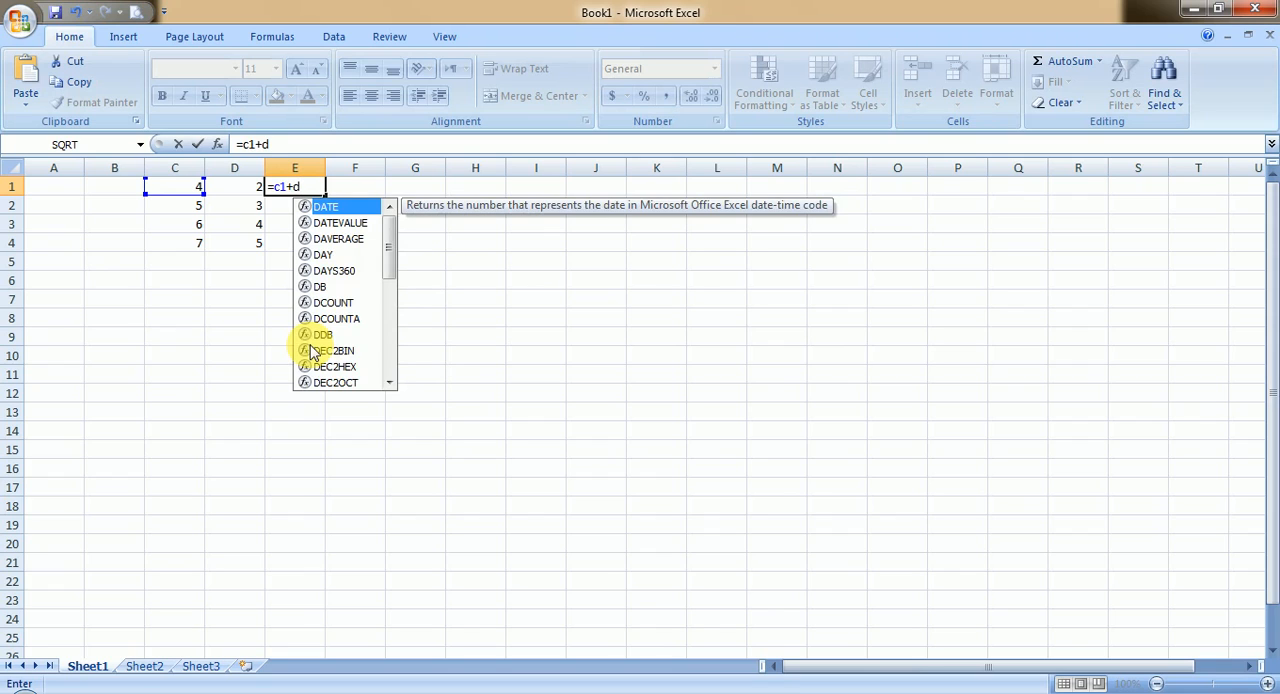
{"action": "type", "text": "1"}
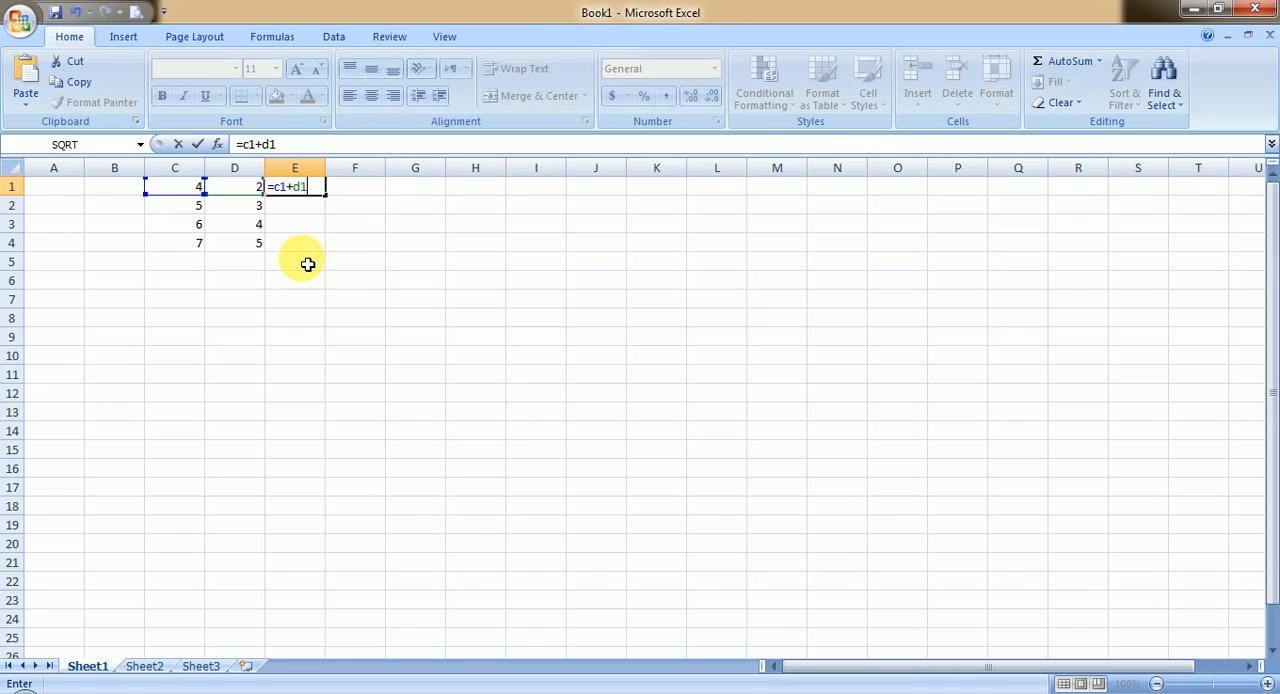
{"action": "key", "text": "Return"}
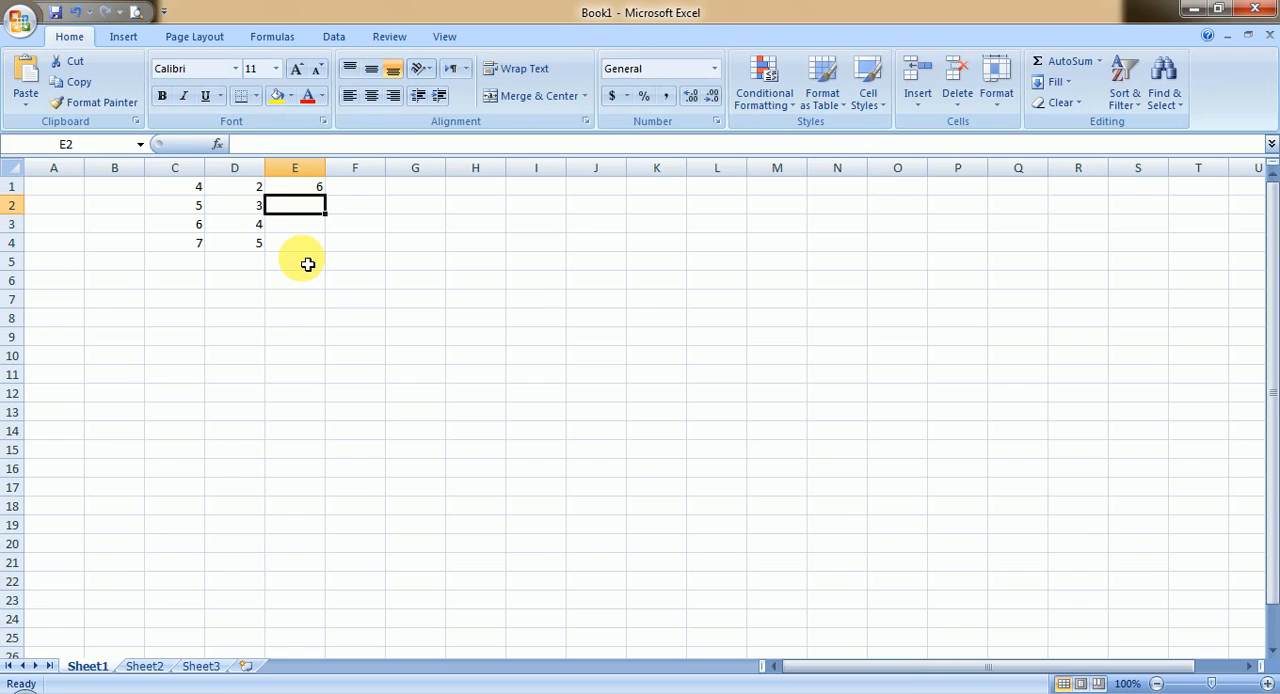
{"action": "left_click", "coordinate": [301, 190]}
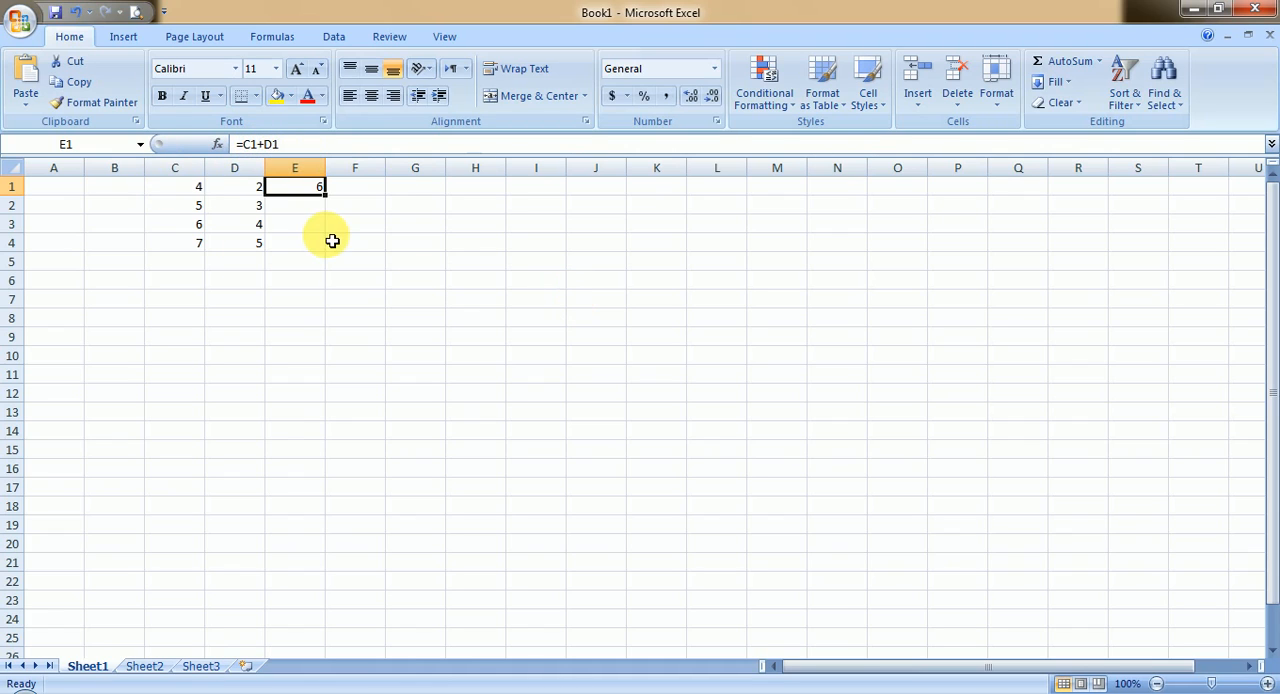
Step: Enter the formula =C2+D2 in cell E2 to add the second row's numbers
{"action": "left_click", "coordinate": [302, 211]}
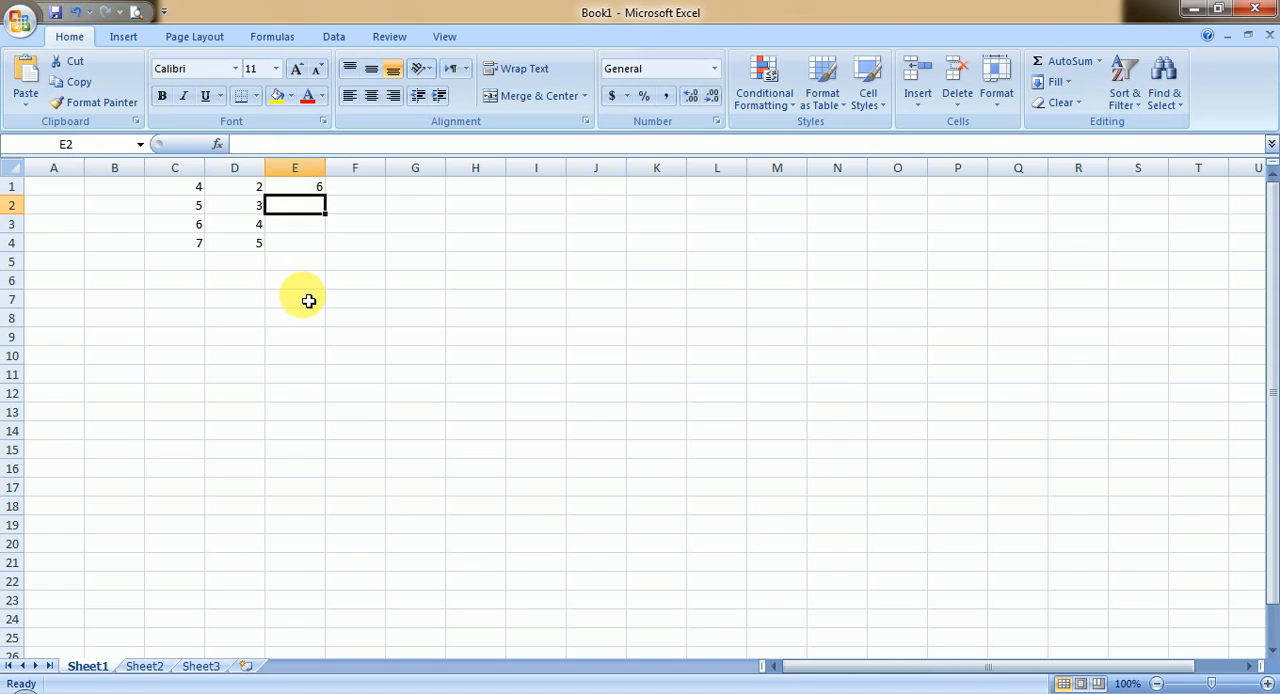
{"action": "type", "text": "="}
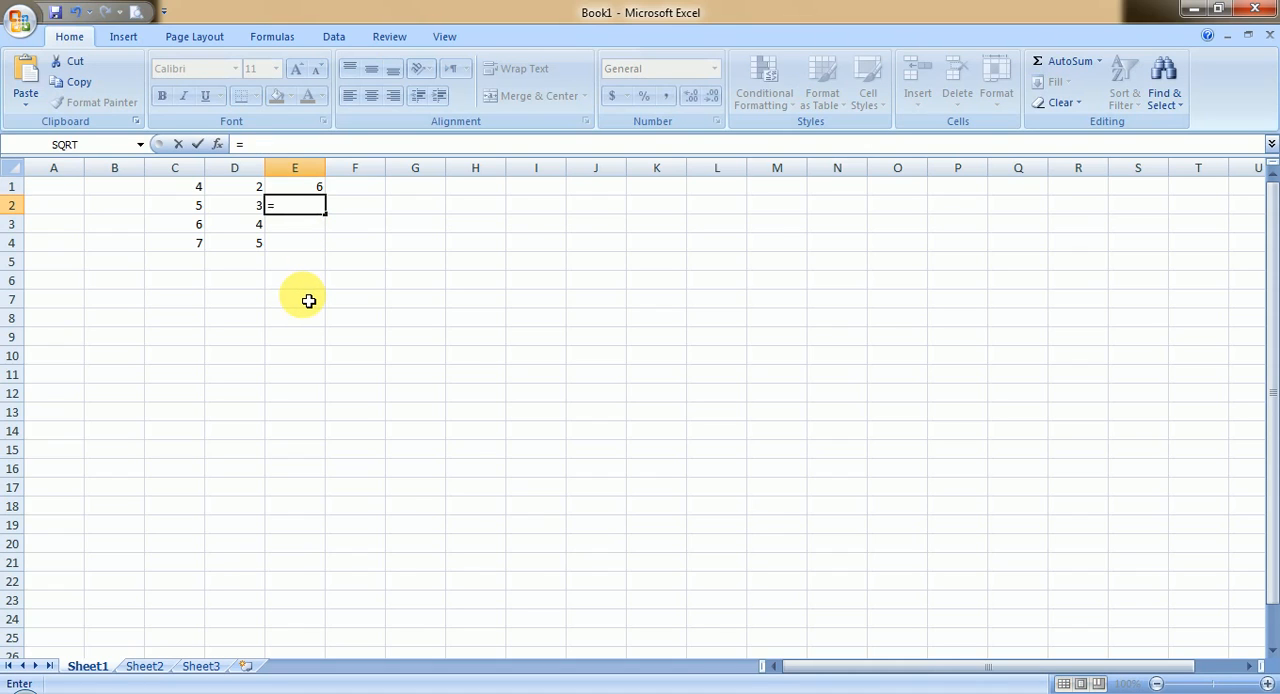
{"action": "type", "text": "c"}
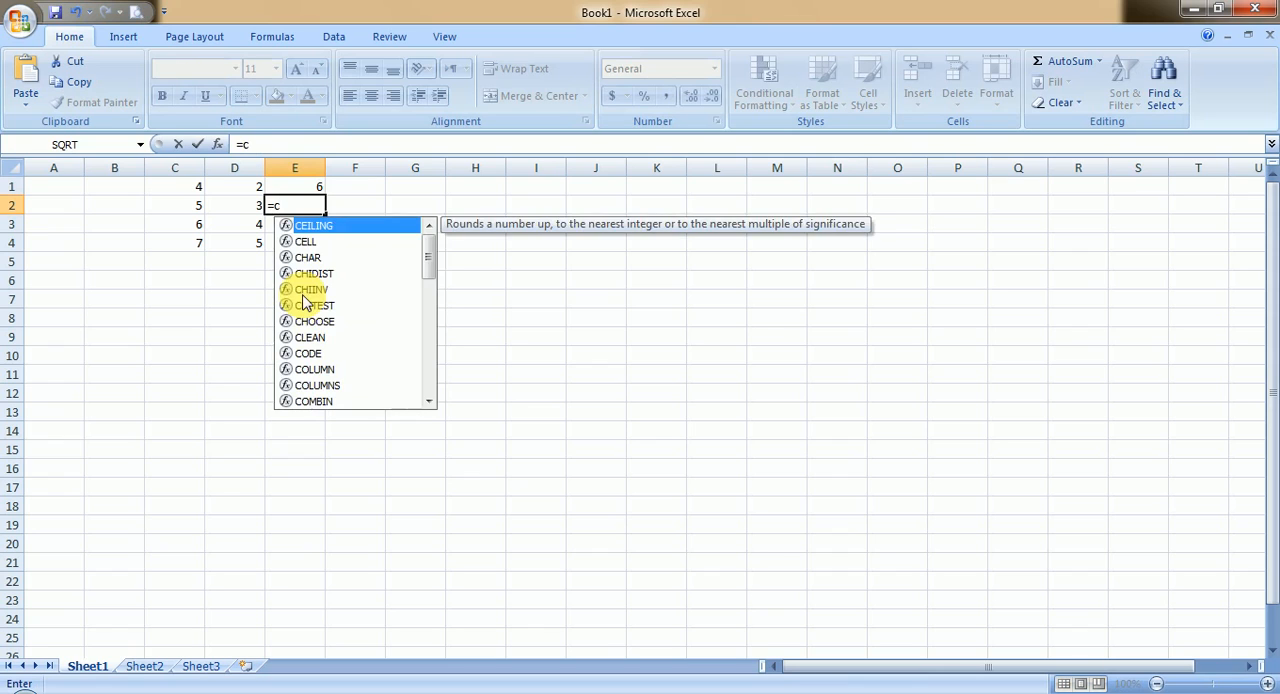
{"action": "type", "text": "2+d"}
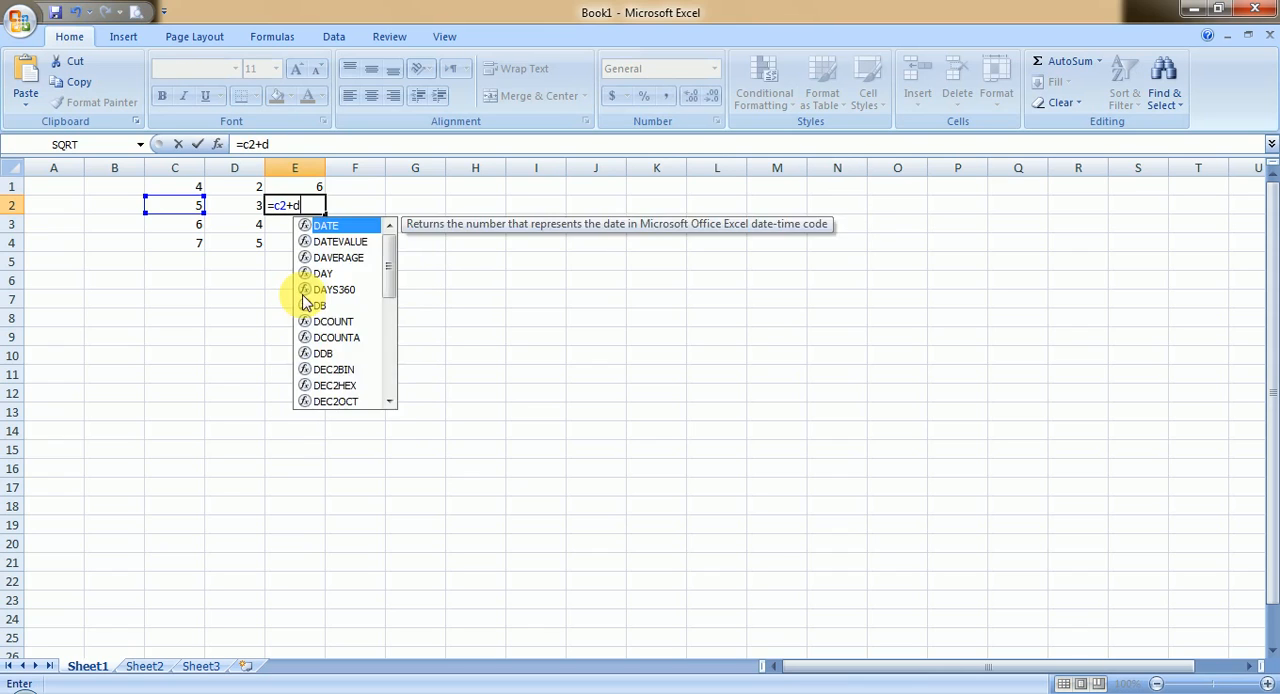
{"action": "type", "text": "3"}
{"action": "key", "text": "BackSpace"}
{"action": "type", "text": "2"}
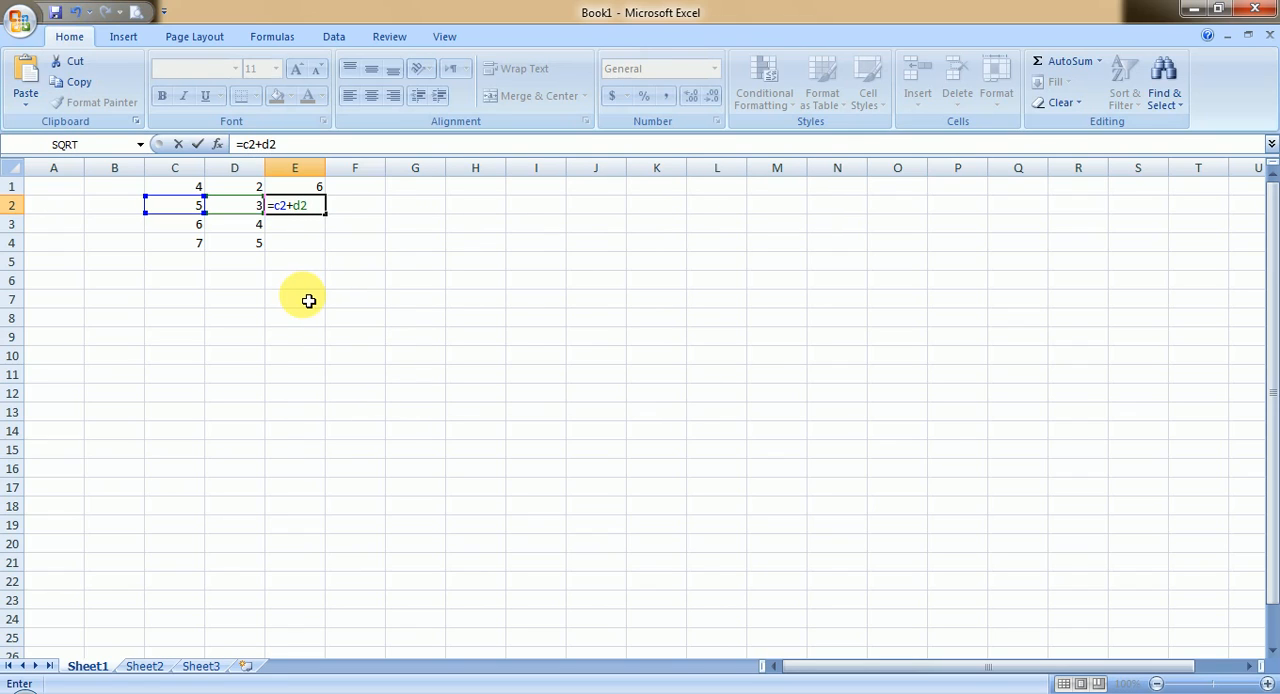
{"action": "key", "text": "Return"}
Step: Enter the formula =C3+D3 in cell E3 to add the third row's numbers
{"action": "type", "text": "="}
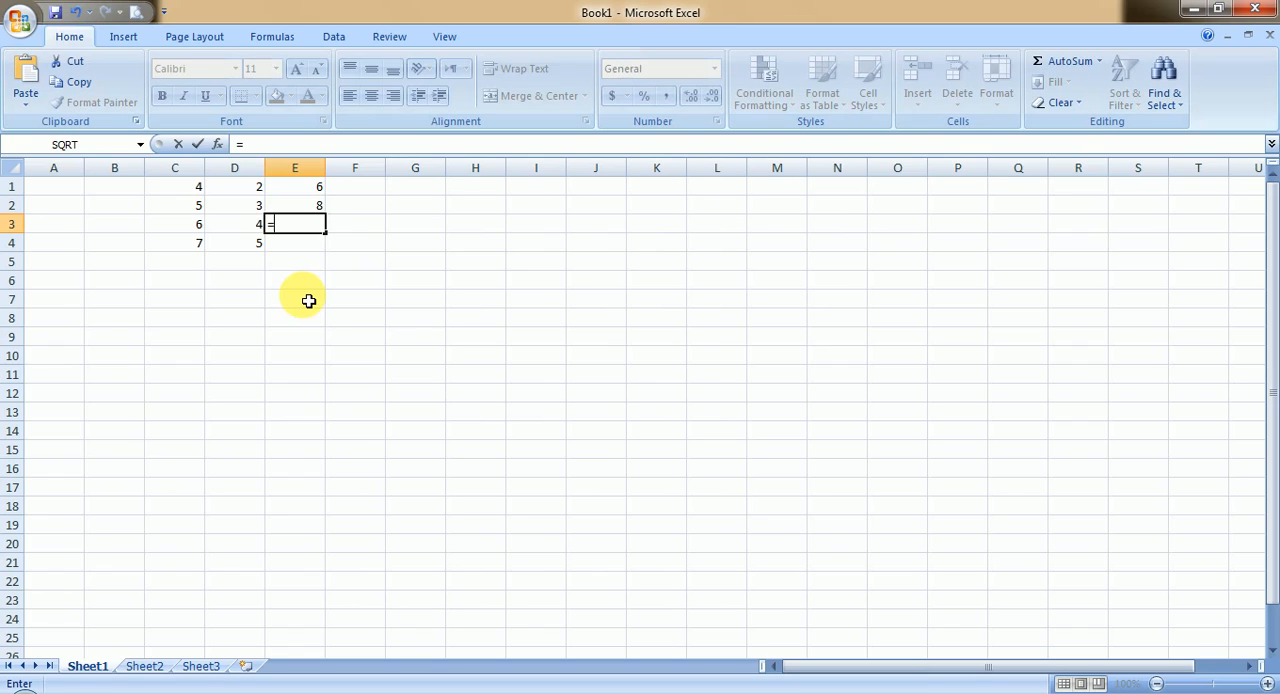
{"action": "type", "text": "c"}
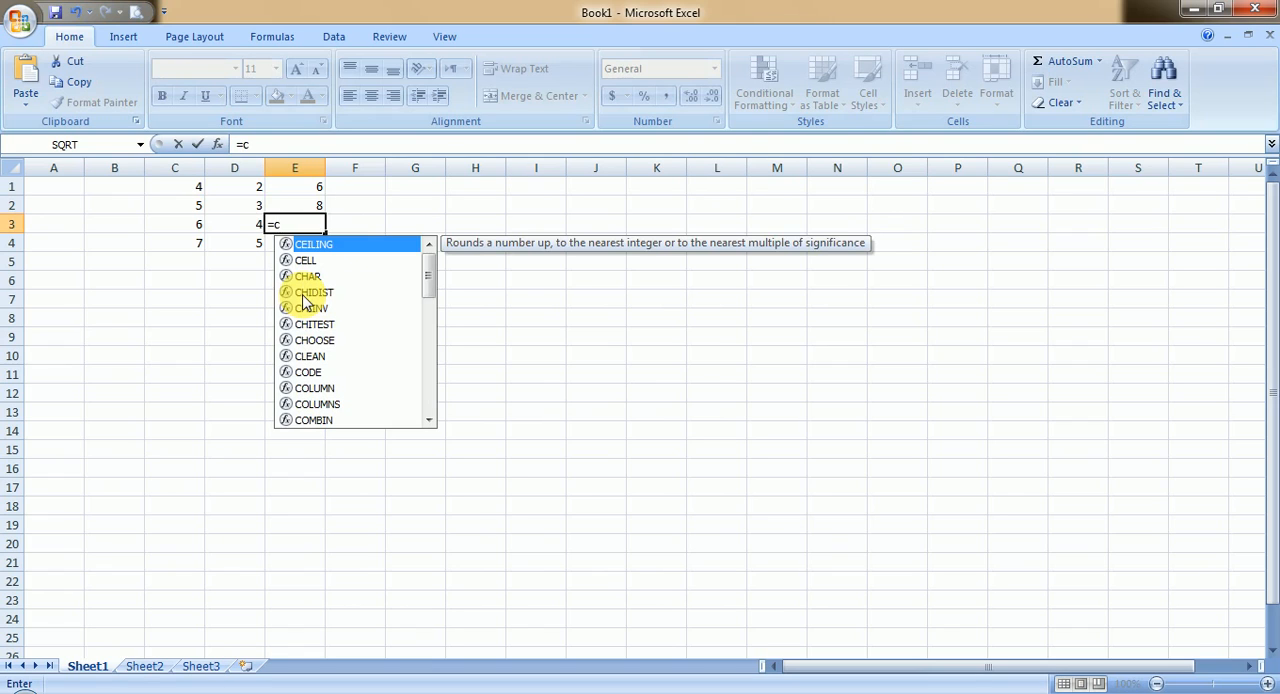
{"action": "type", "text": "3+d3"}
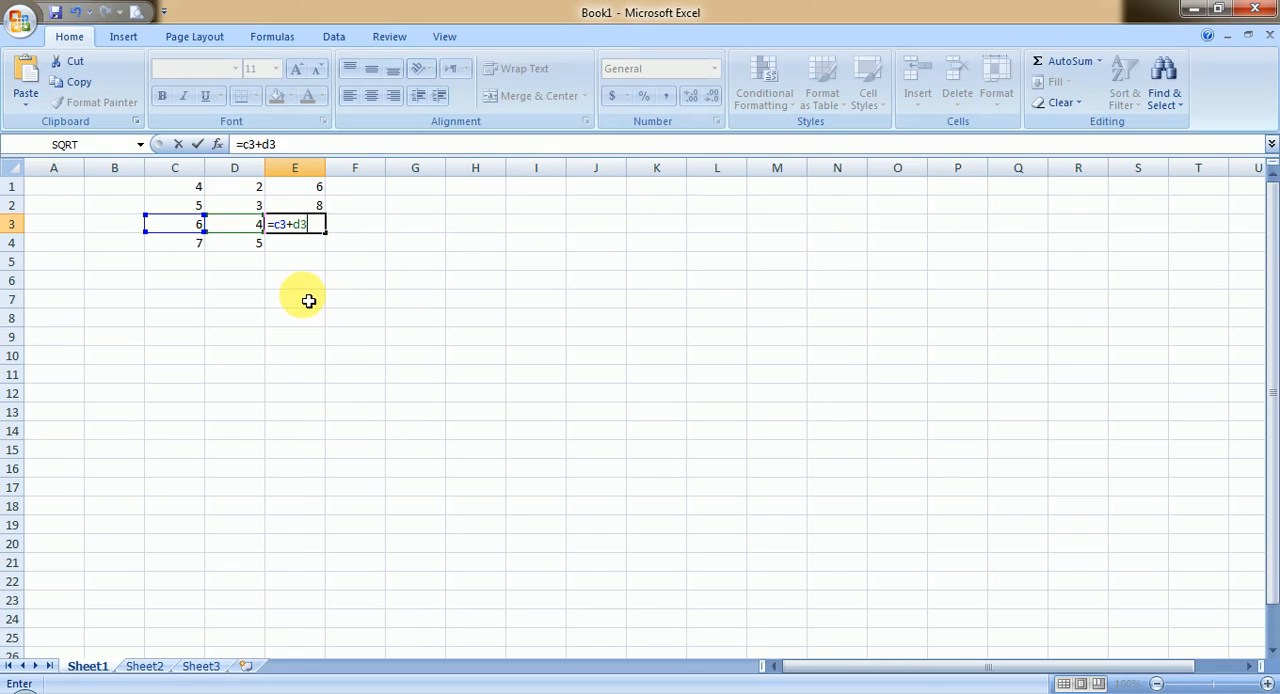
{"action": "key", "text": "Return"}
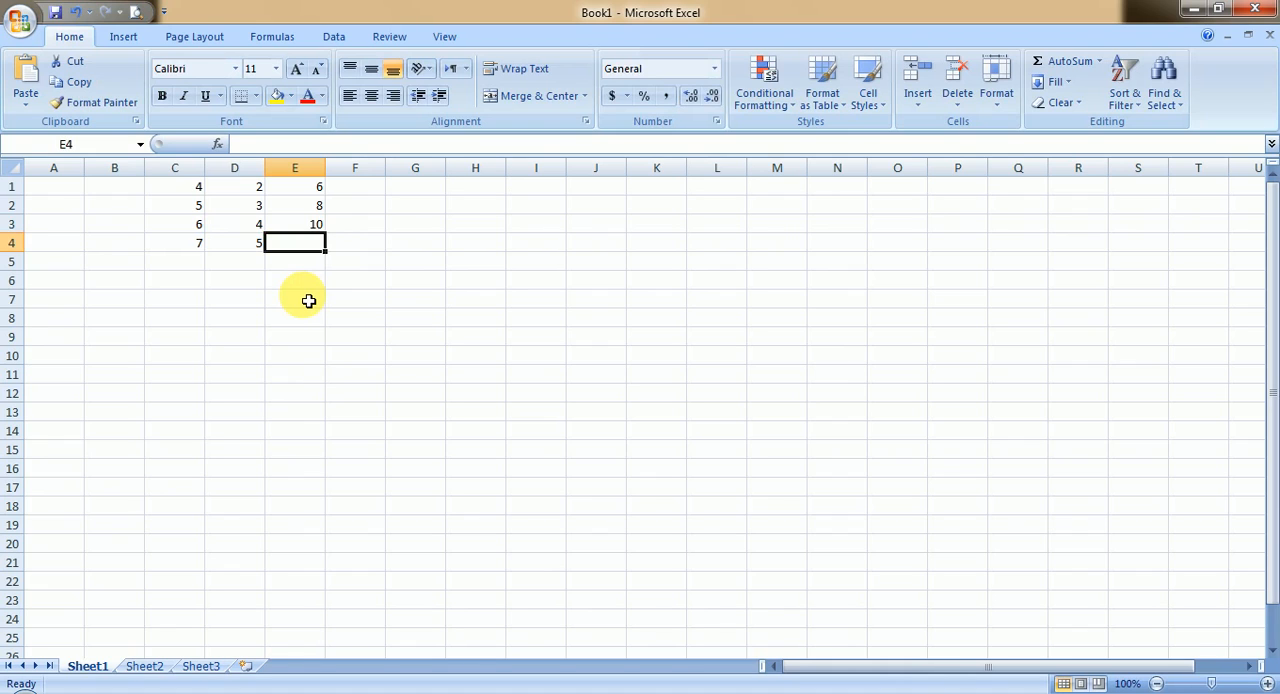
Step: Enter the formula =C1-D1 in cell E4 to subtract the first row's numbers
{"action": "type", "text": "="}
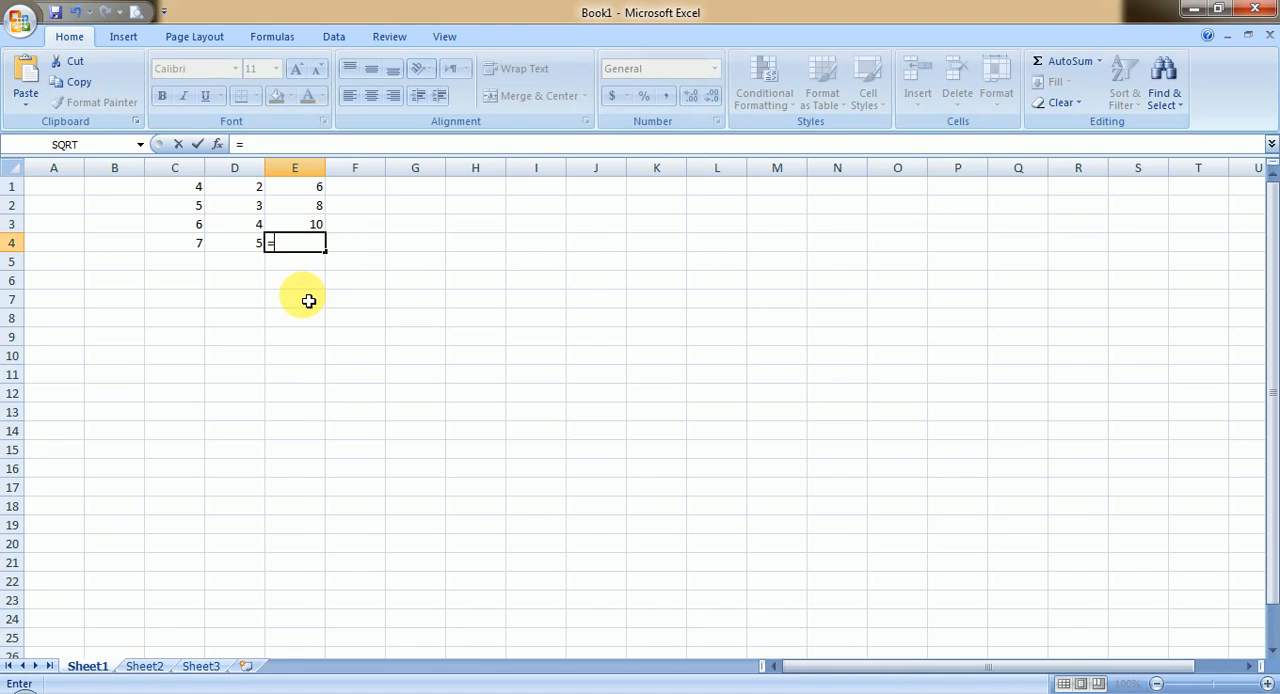
{"action": "type", "text": "c1-d1"}
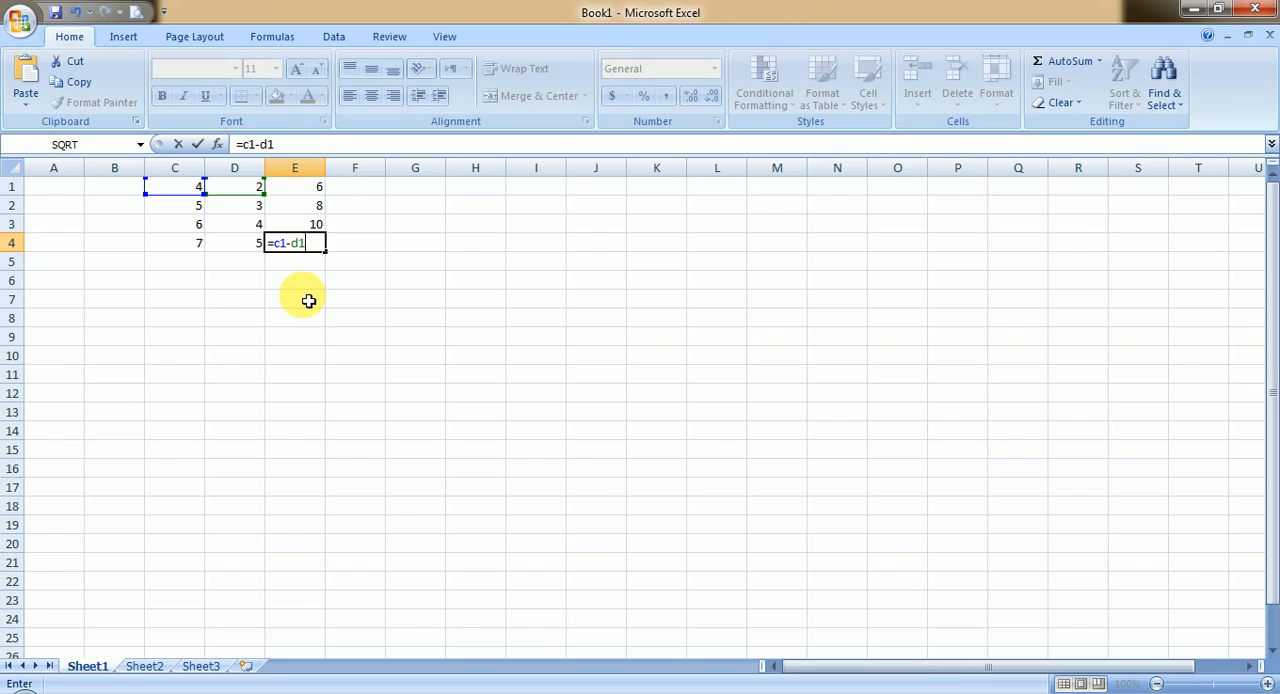
{"action": "key", "text": "Return"}
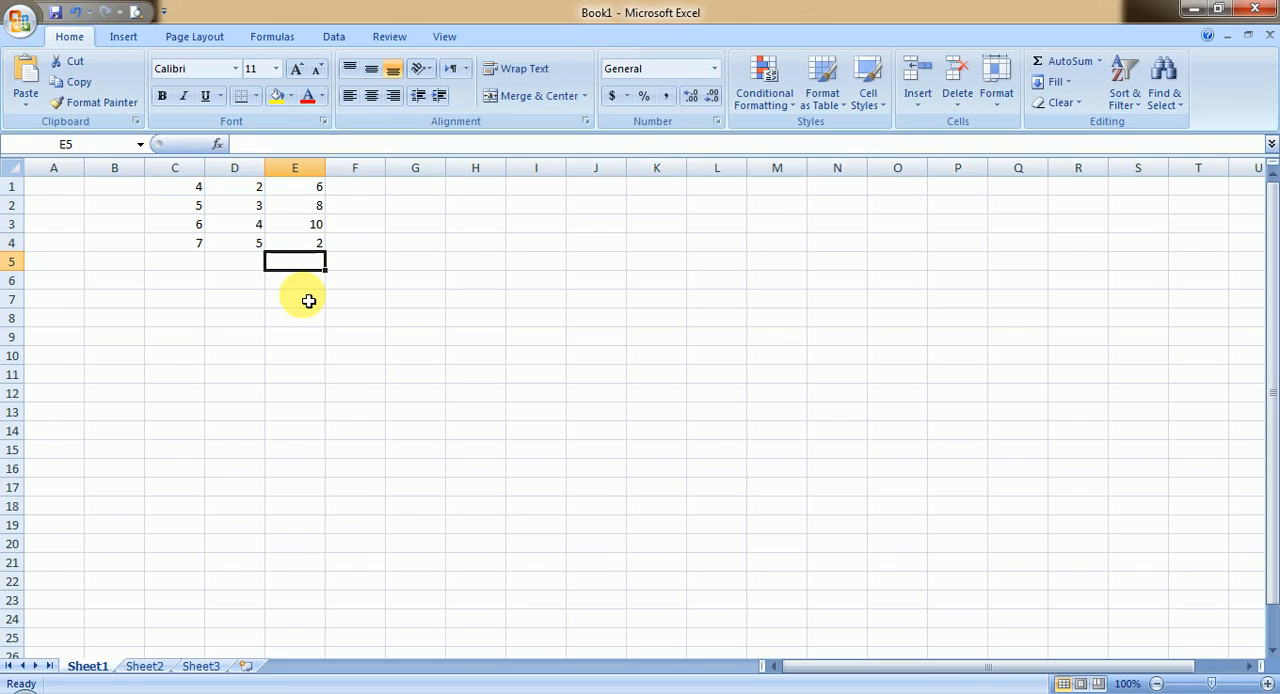
{"action": "key", "text": "Up"}
{"action": "key", "text": "Down"}
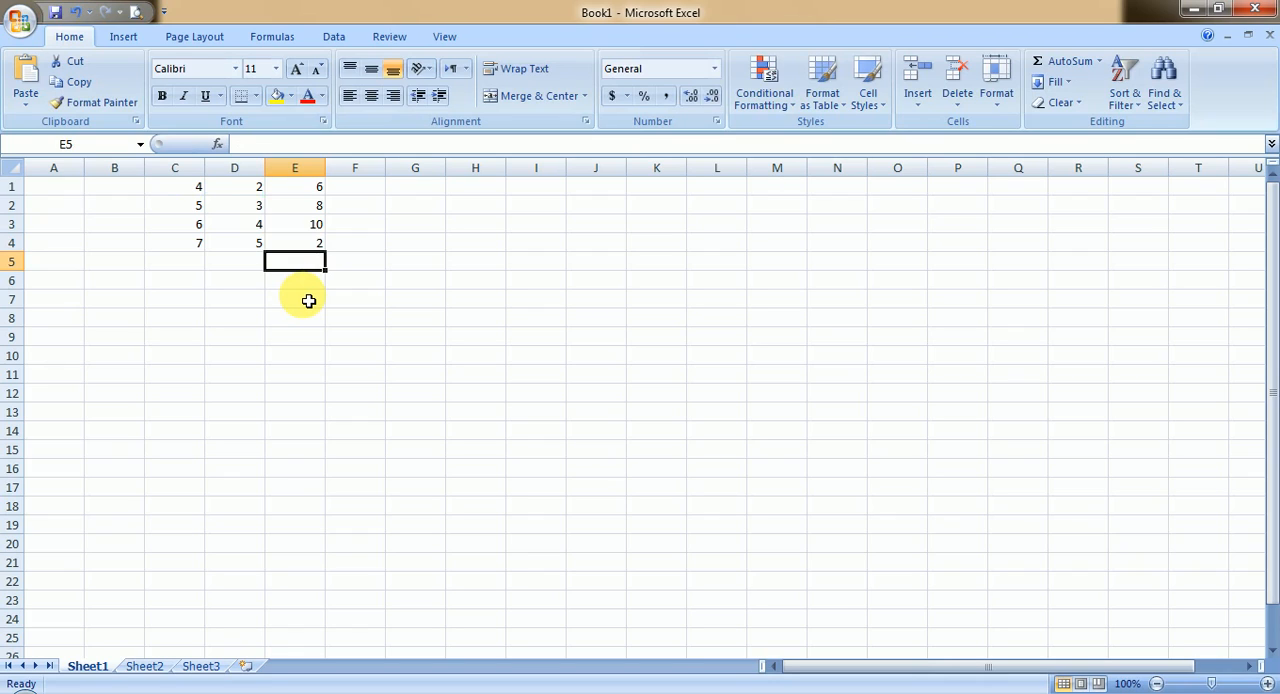
{"action": "left_click", "coordinate": [307, 248]}
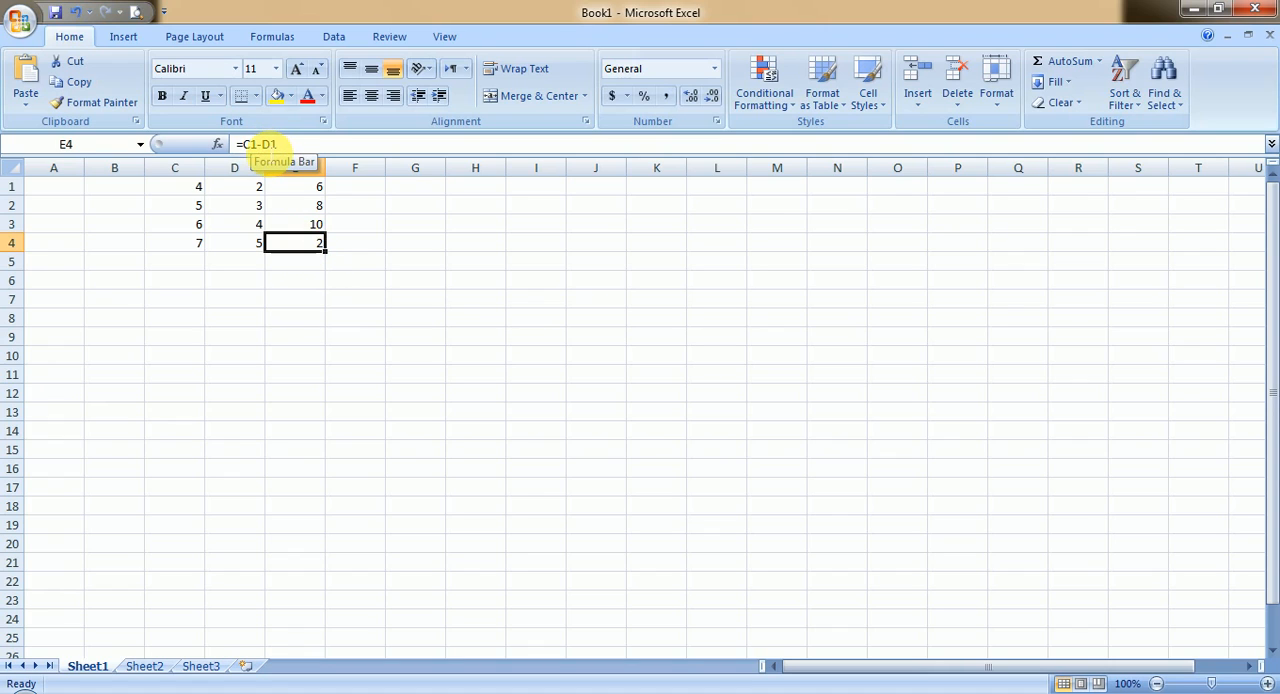
{"action": "left_click", "coordinate": [261, 144]}
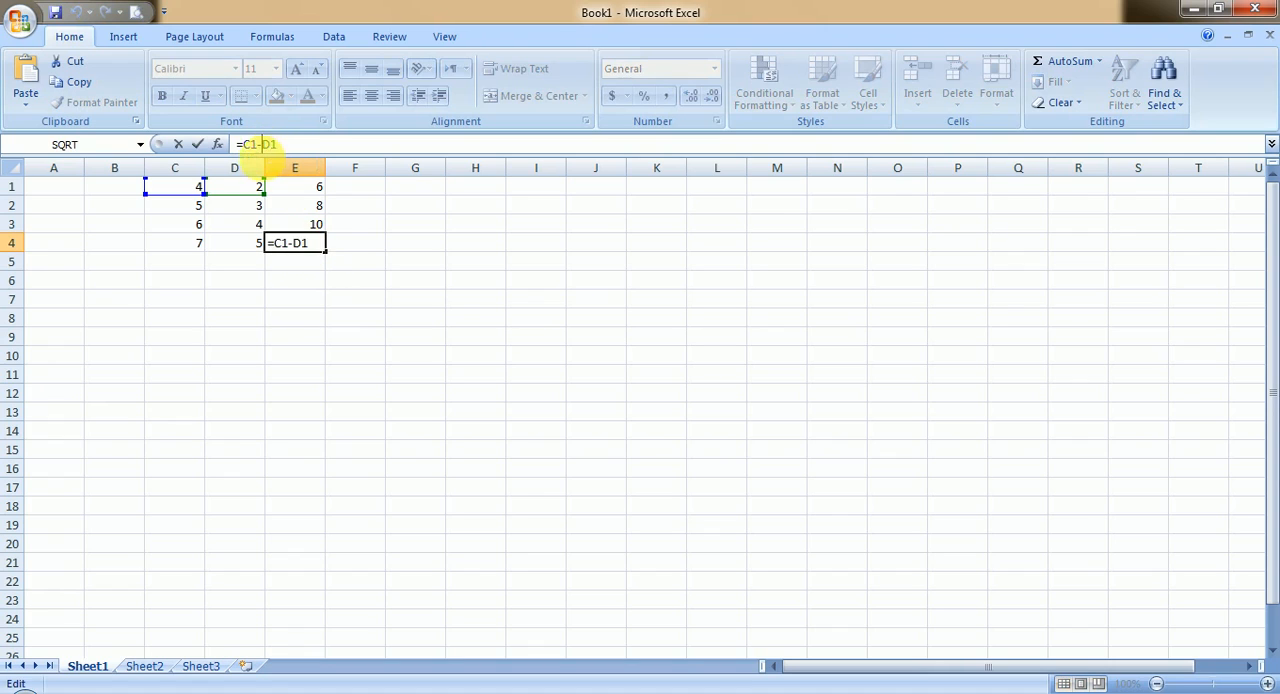
{"action": "left_click", "coordinate": [312, 224]}
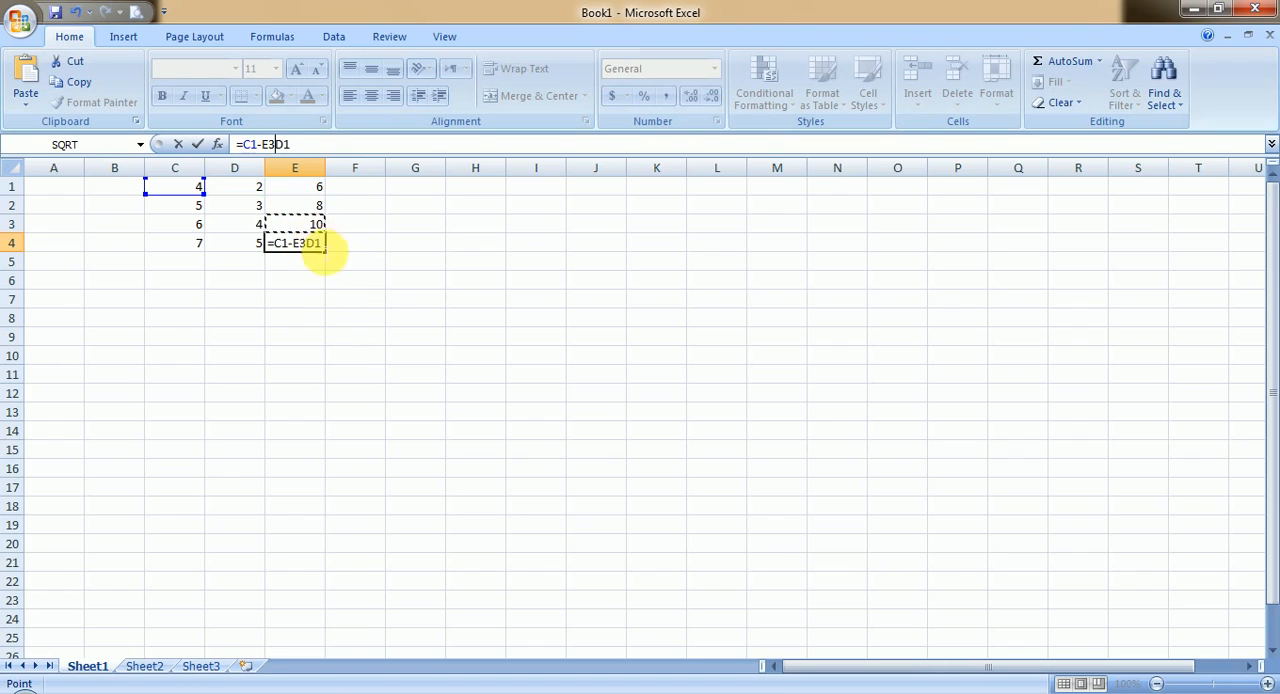
{"action": "key", "text": "Escape"}
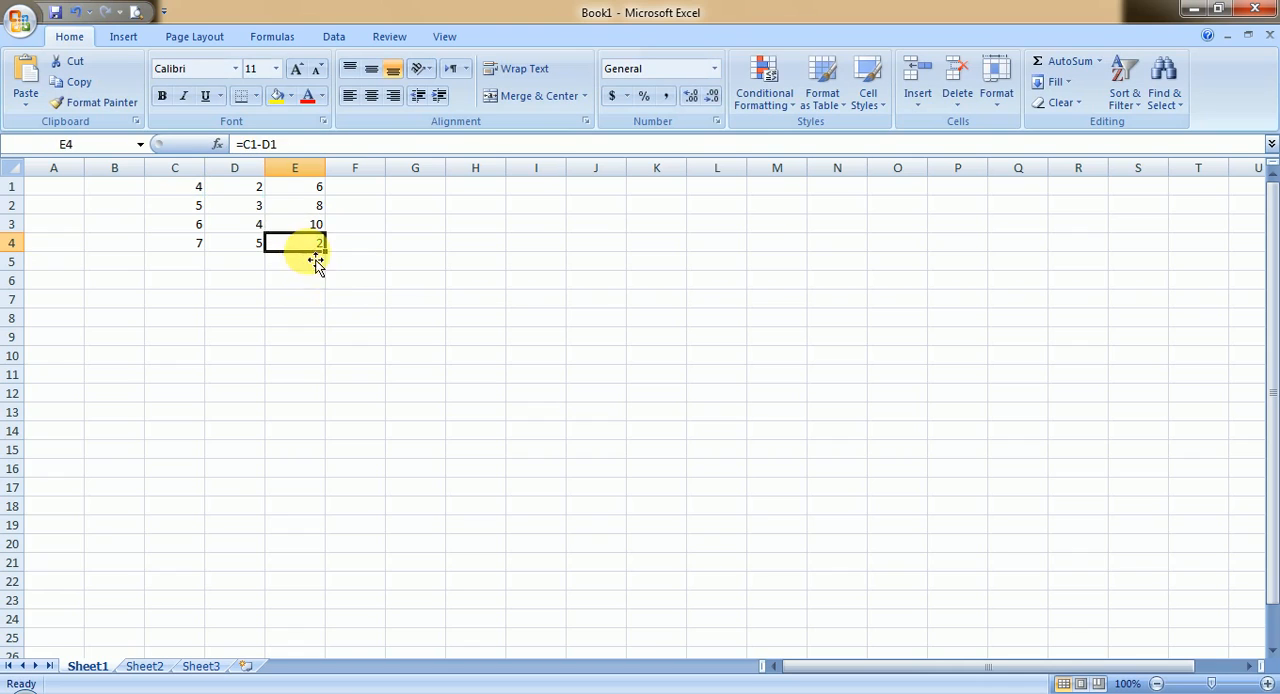
Step: Correct the formula in cell E4 to =C4-D4 so it subtracts the fourth row's numbers
{"action": "left_click", "coordinate": [303, 220]}
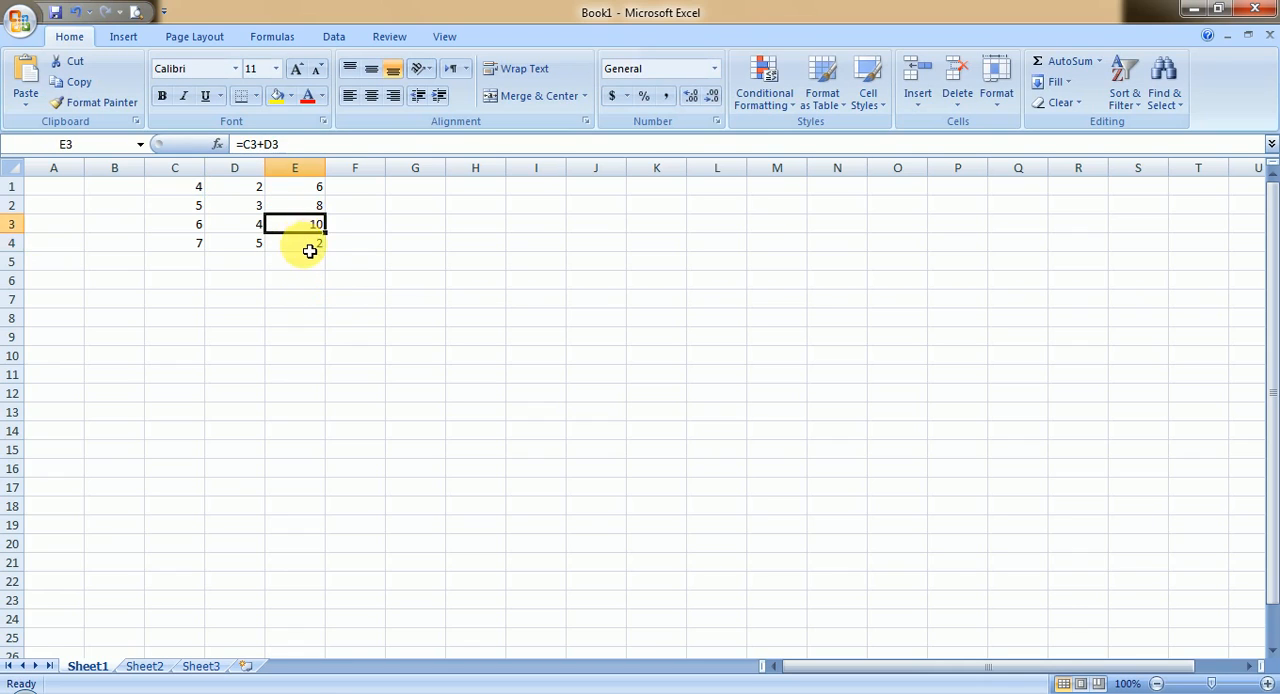
{"action": "left_click", "coordinate": [310, 247]}
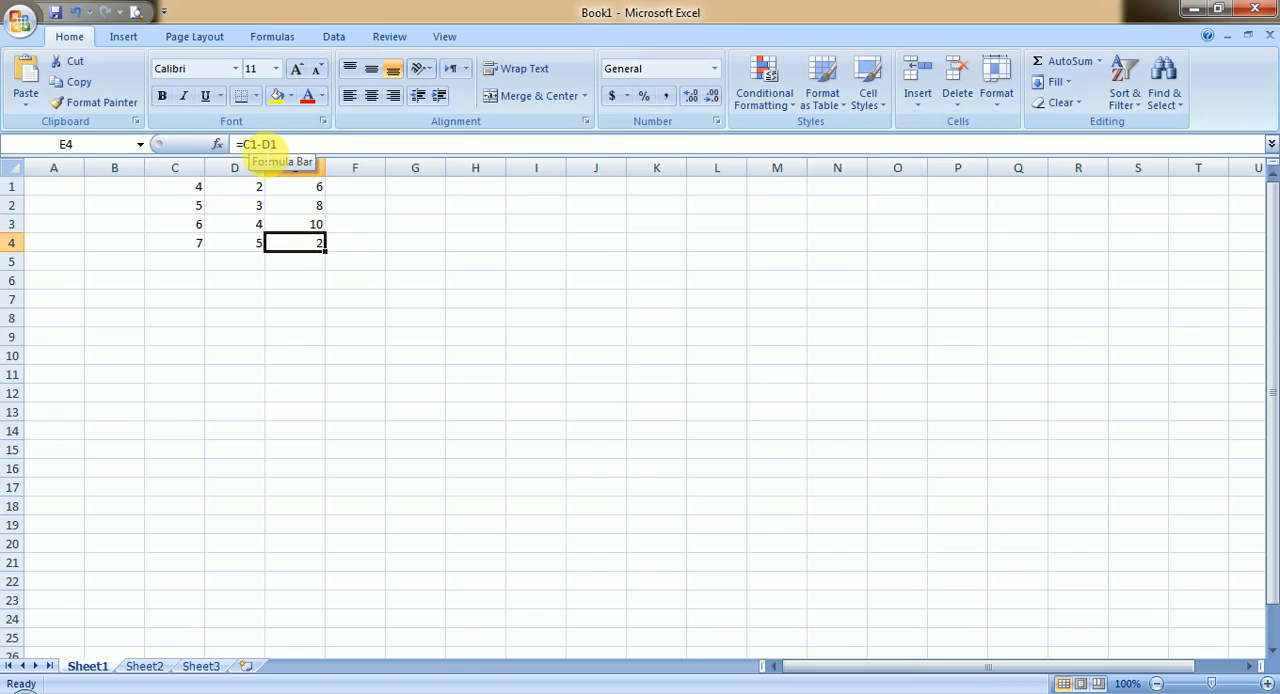
{"action": "double_click", "coordinate": [267, 243]}
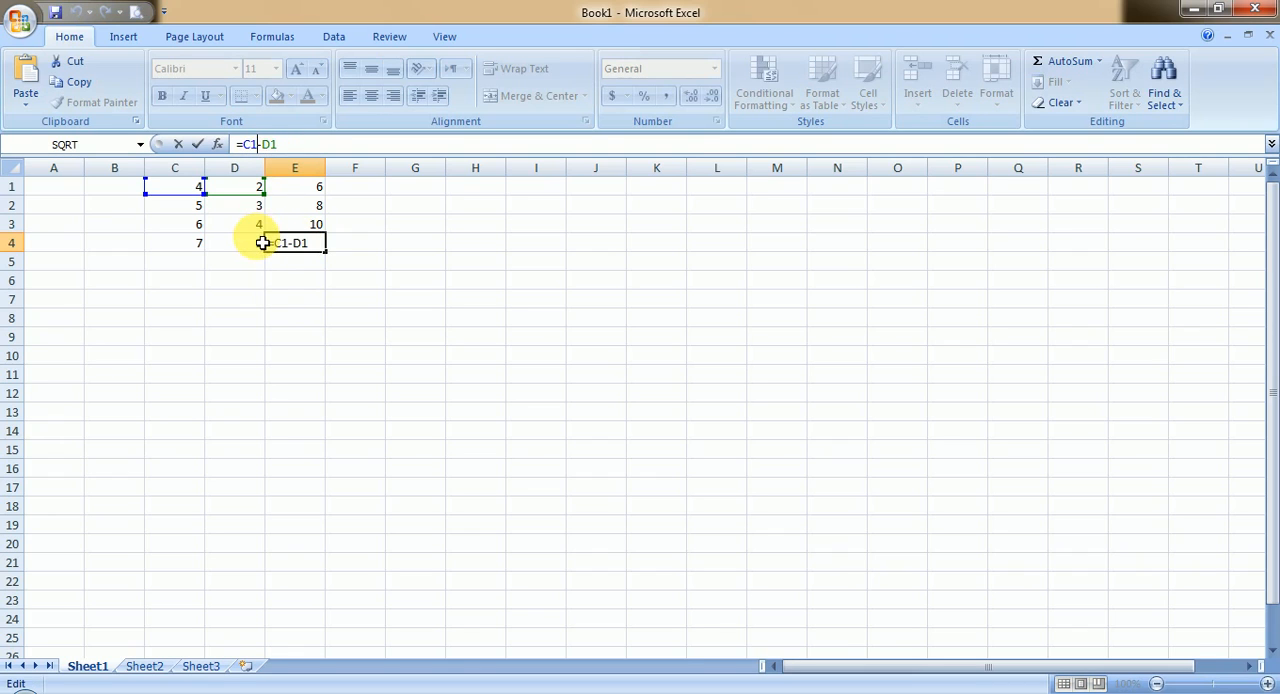
{"action": "key", "text": "BackSpace"}
{"action": "type", "text": "4"}
{"action": "type", "text": "4"}
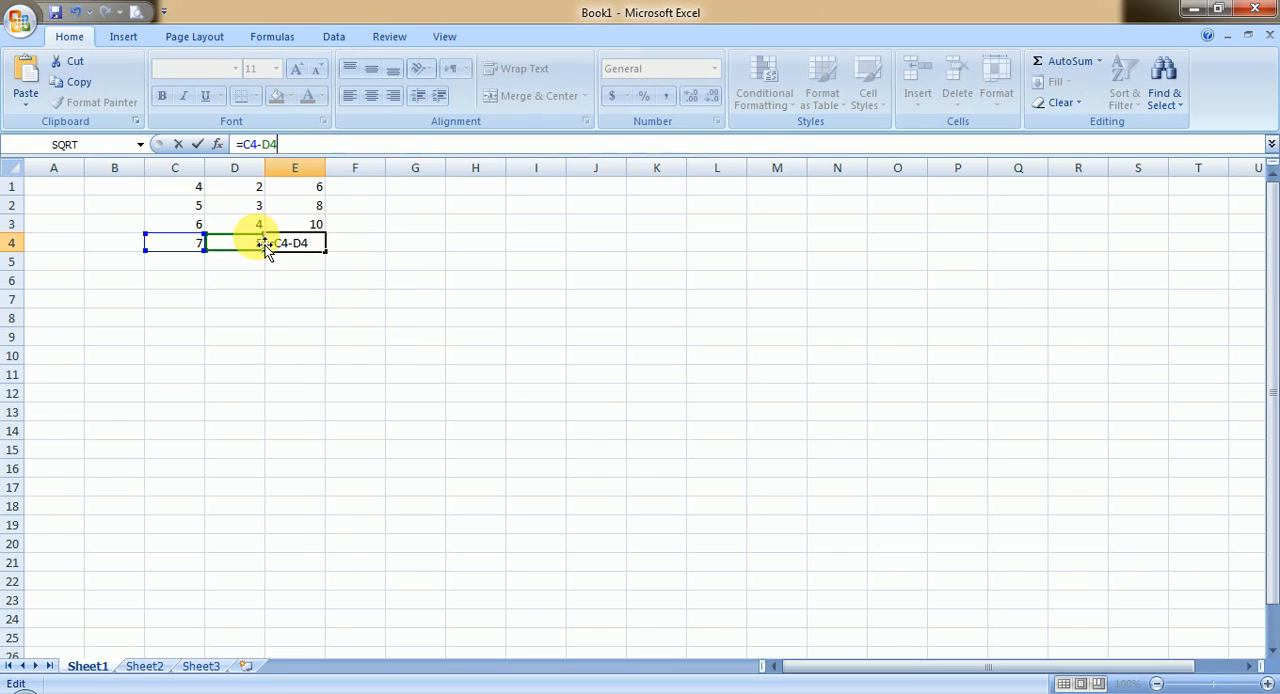
{"action": "key", "text": "Return"}
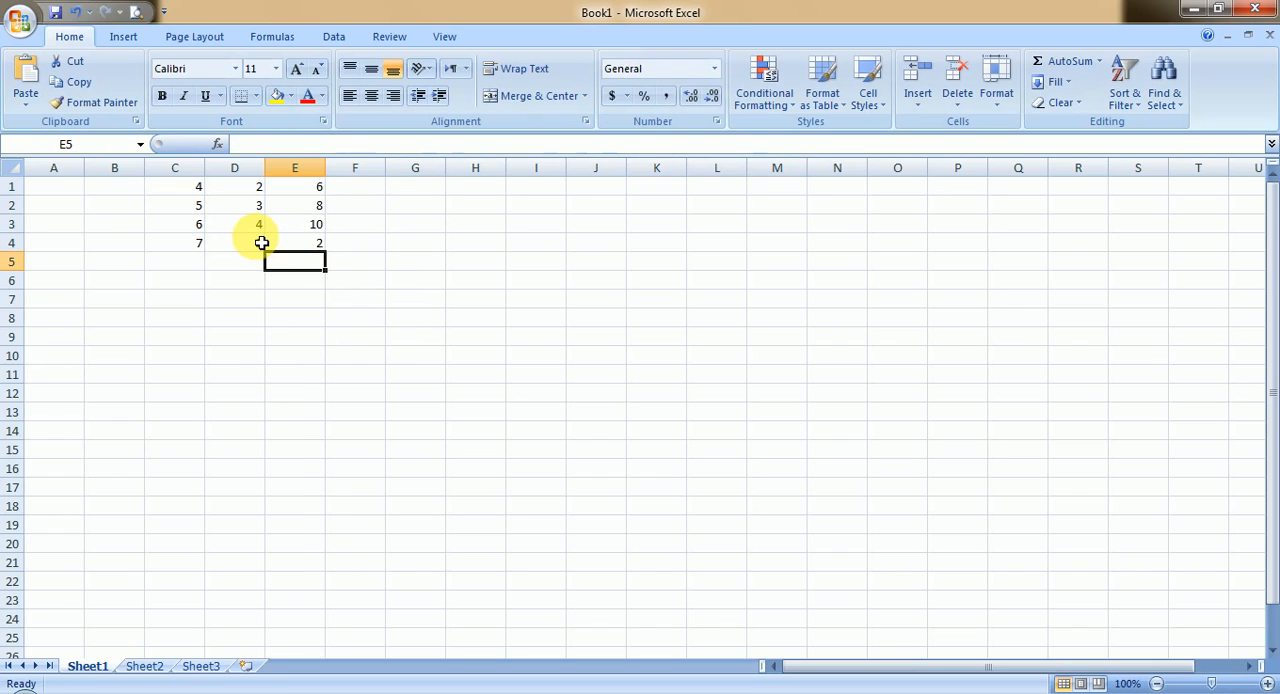
Step: Change the formula in cell E4 to =C4+D4 to add the fourth row's numbers, and switch to the presentation's Formula slide
{"action": "left_click", "coordinate": [282, 249]}
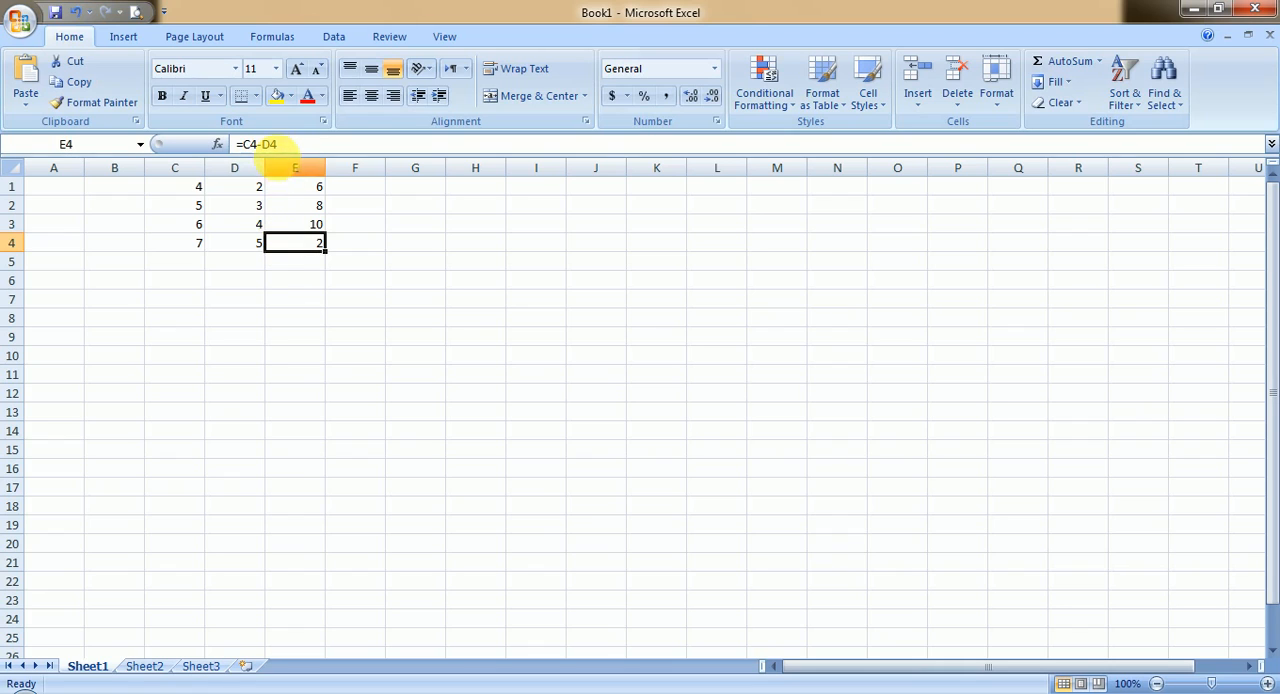
{"action": "left_click", "coordinate": [262, 144]}
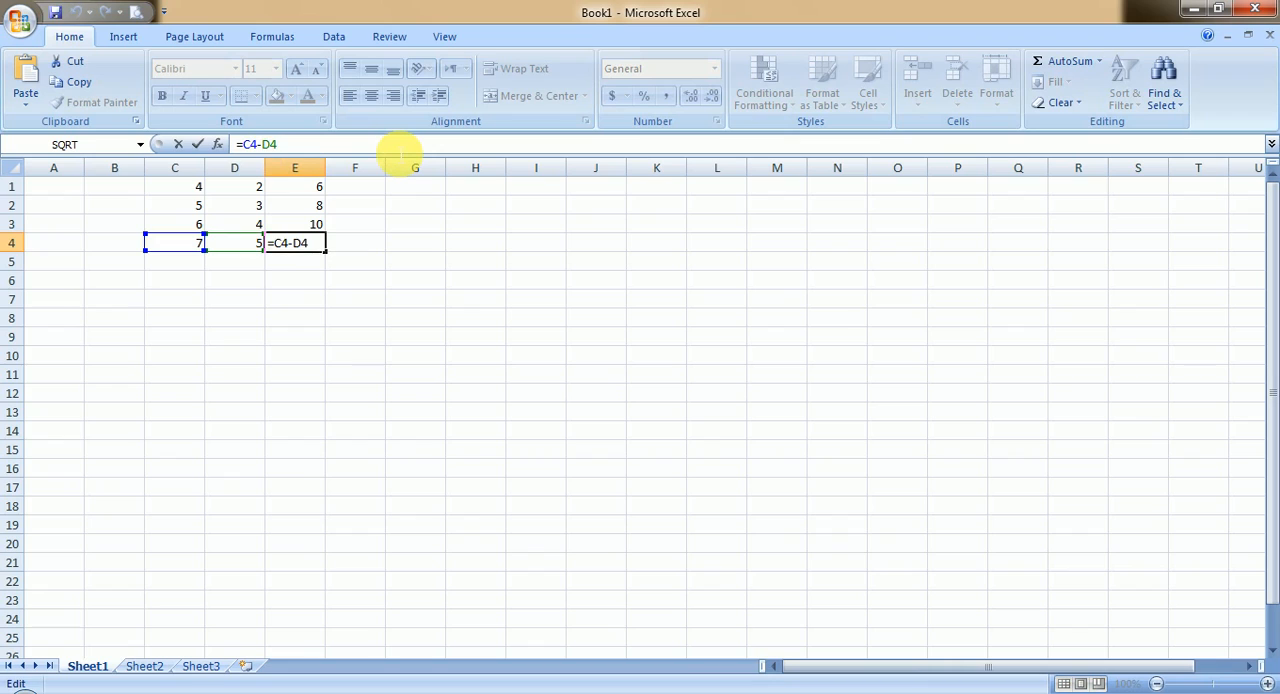
{"action": "key", "text": "BackSpace"}
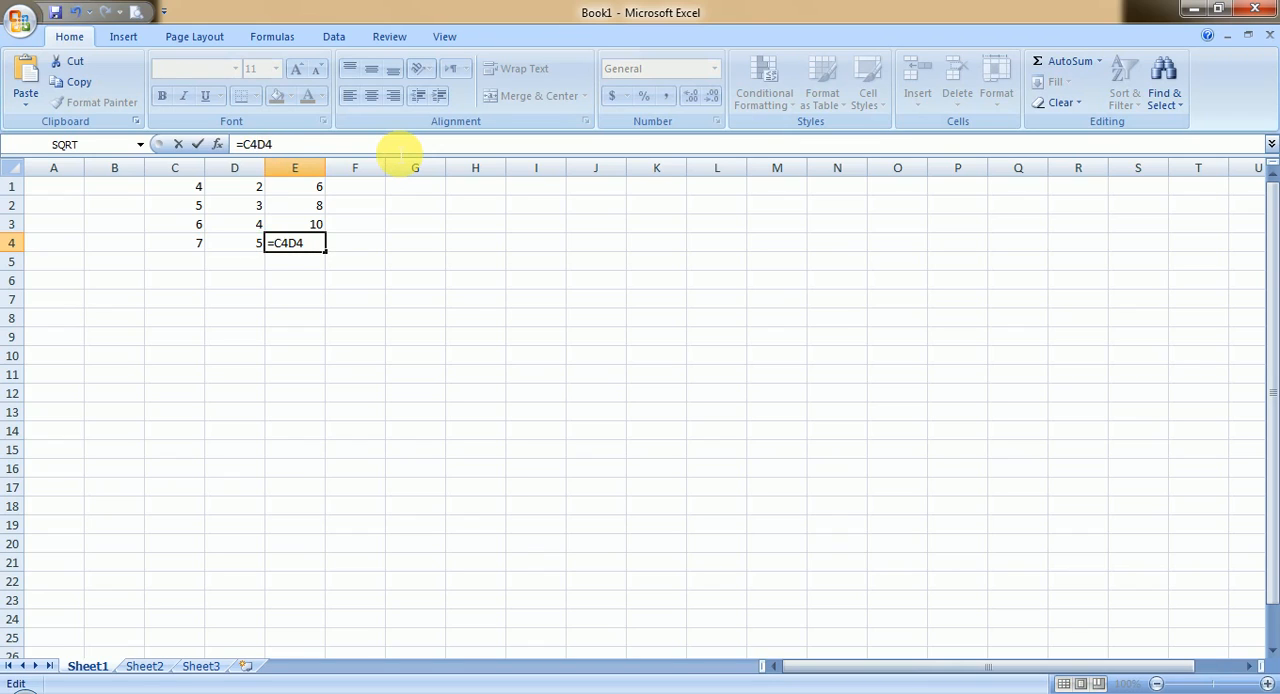
{"action": "type", "text": "+"}
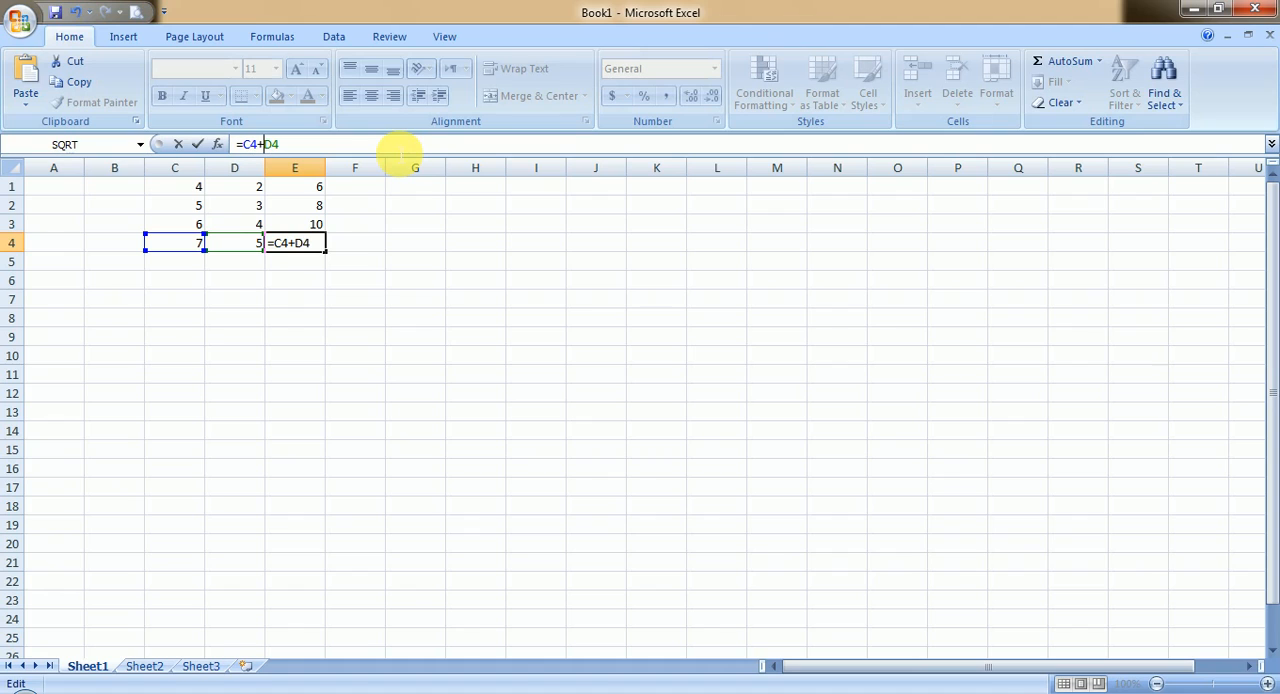
{"action": "key", "text": "Return"}
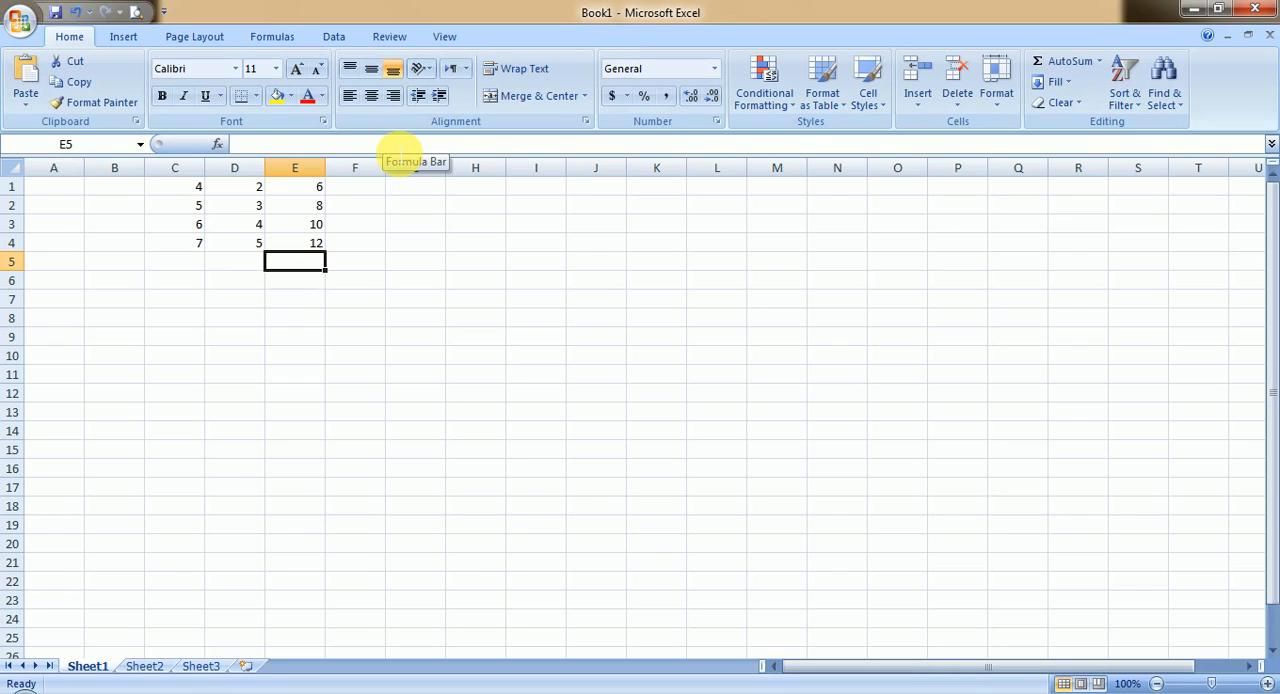
{"action": "key", "text": "alt+Tab"}
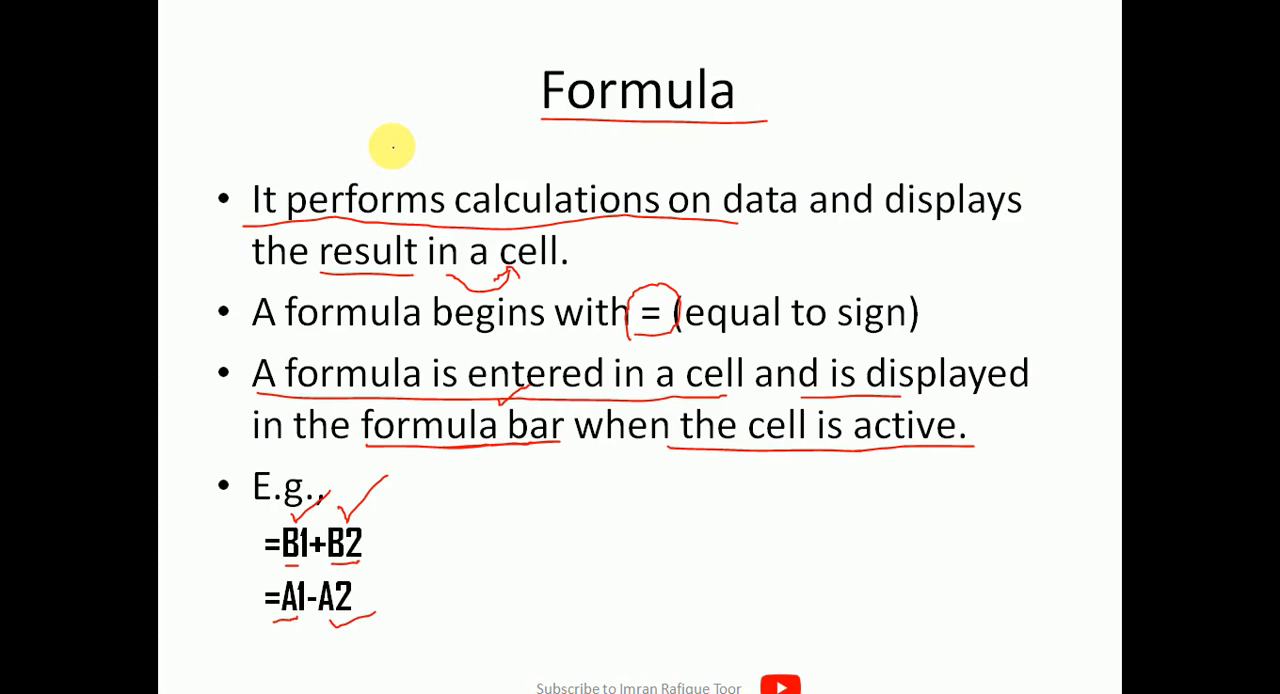
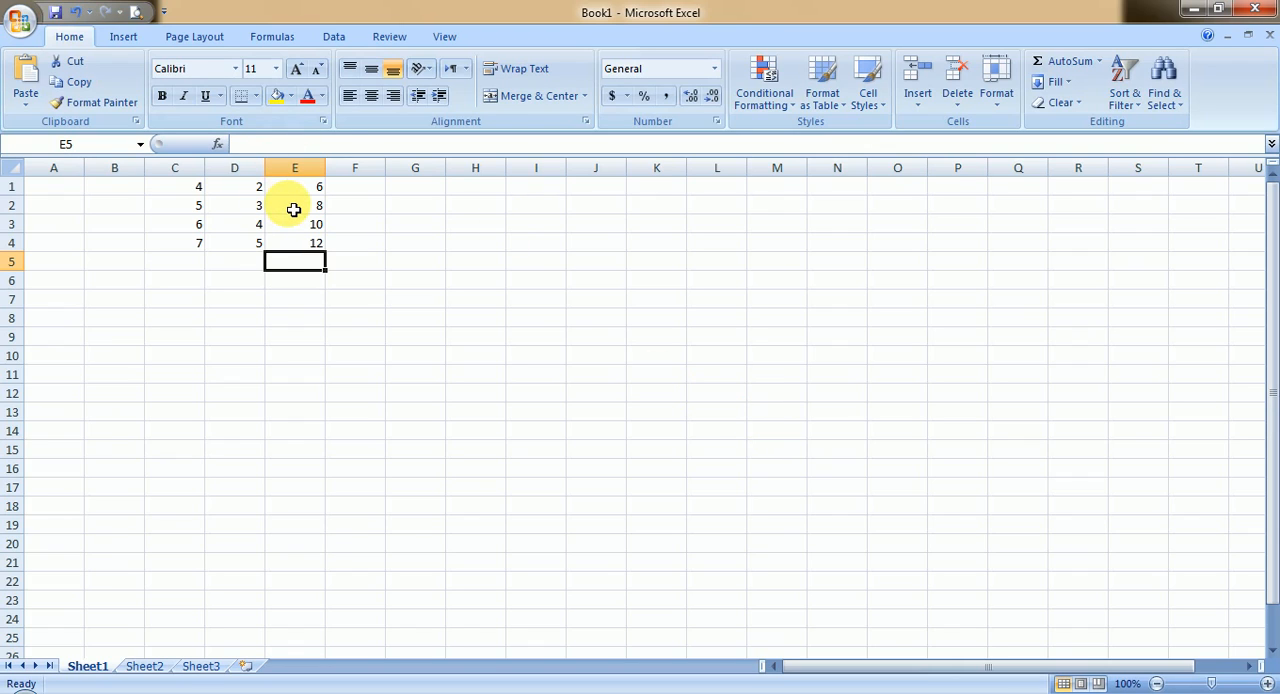
Step: Clear the formulas in cells E2 to E4, and copy the formula from cell E1 into cell E2
{"action": "left_click_drag", "start_coordinate": [294, 209], "coordinate": [297, 248]}
{"action": "key", "text": "Delete"}
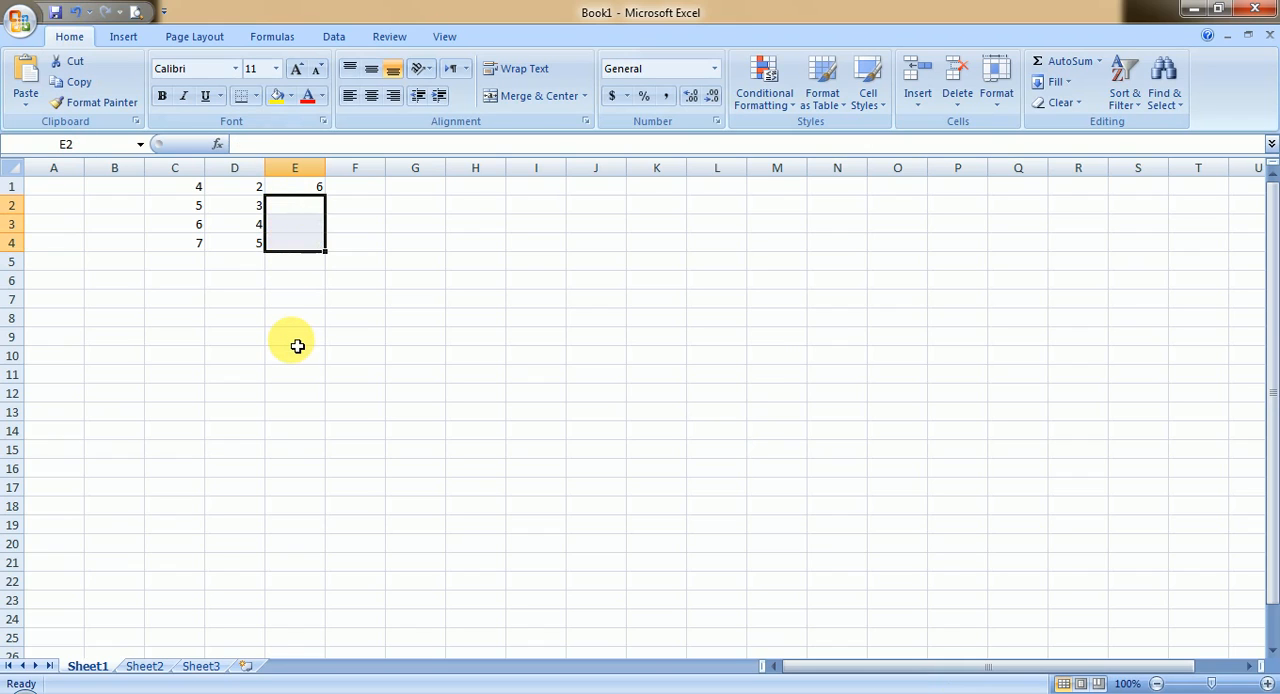
{"action": "left_click", "coordinate": [312, 191]}
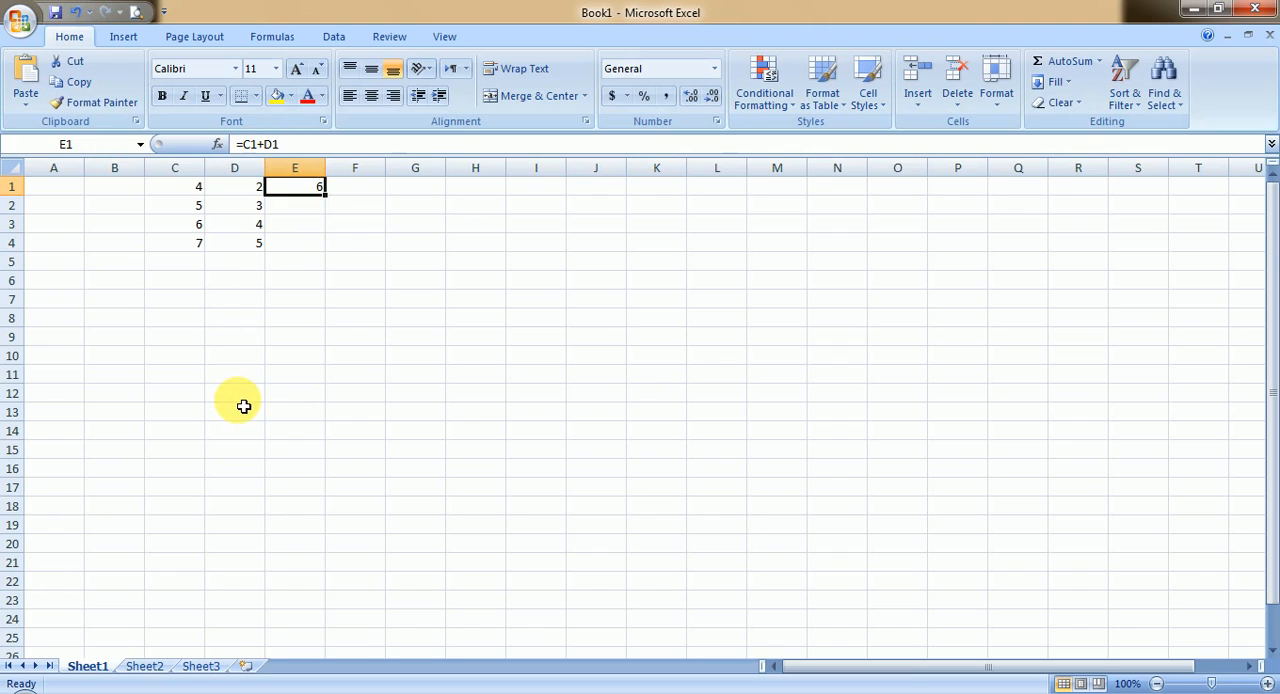
{"action": "right_click", "coordinate": [296, 190]}
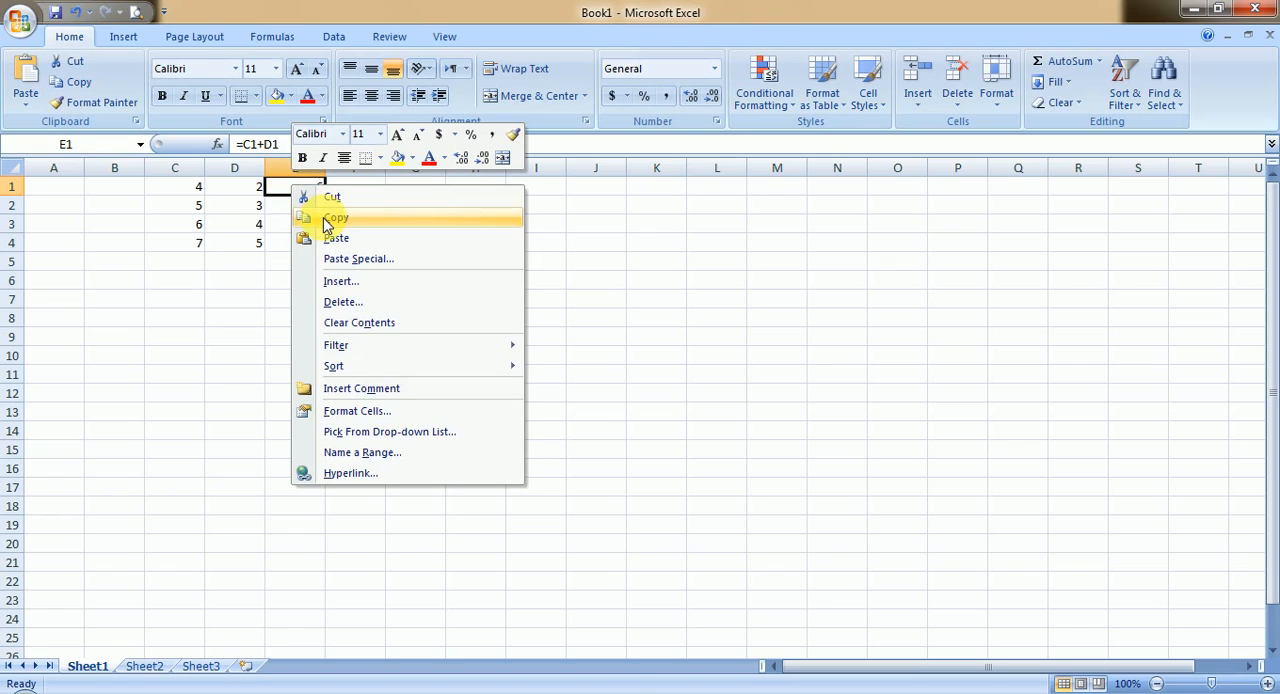
{"action": "left_click", "coordinate": [330, 217]}
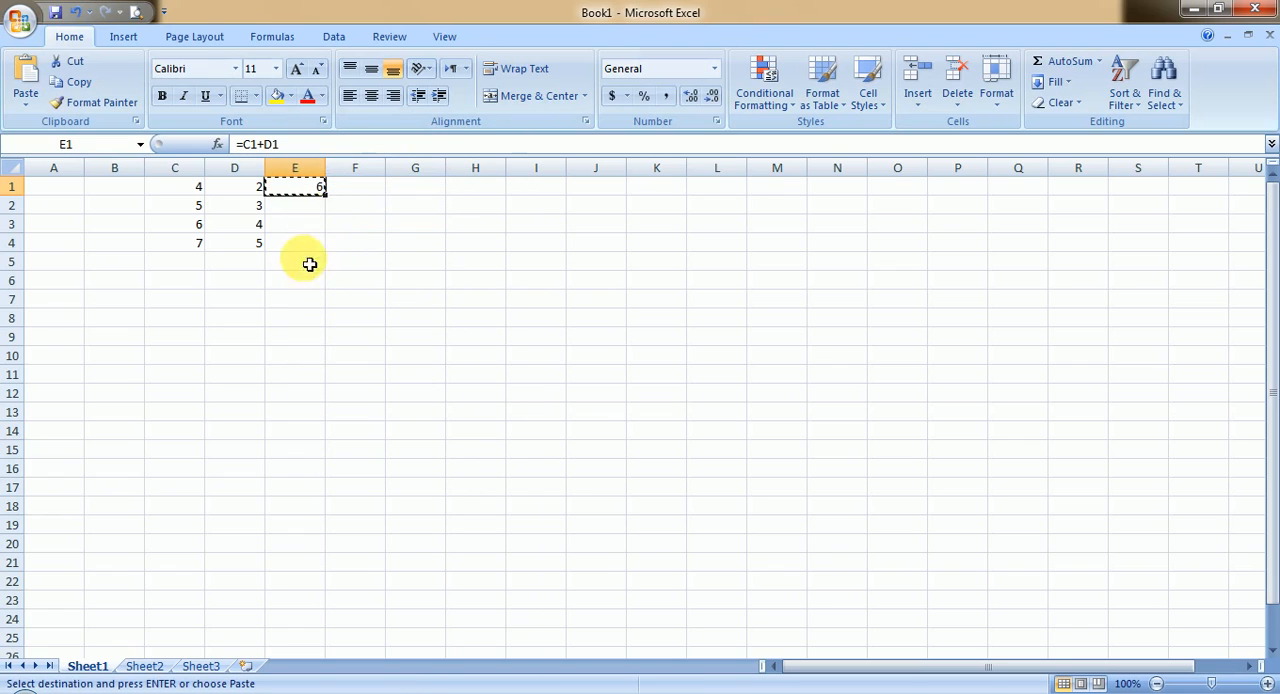
{"action": "left_click", "coordinate": [298, 213]}
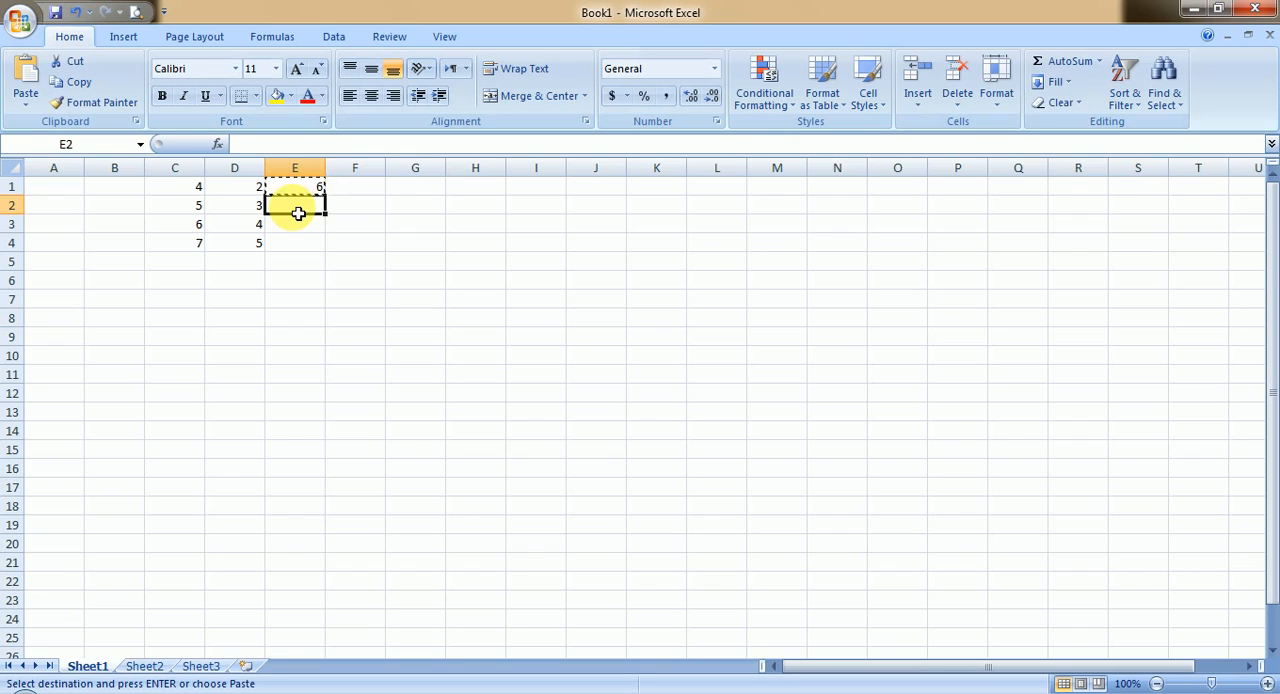
{"action": "right_click", "coordinate": [297, 210]}
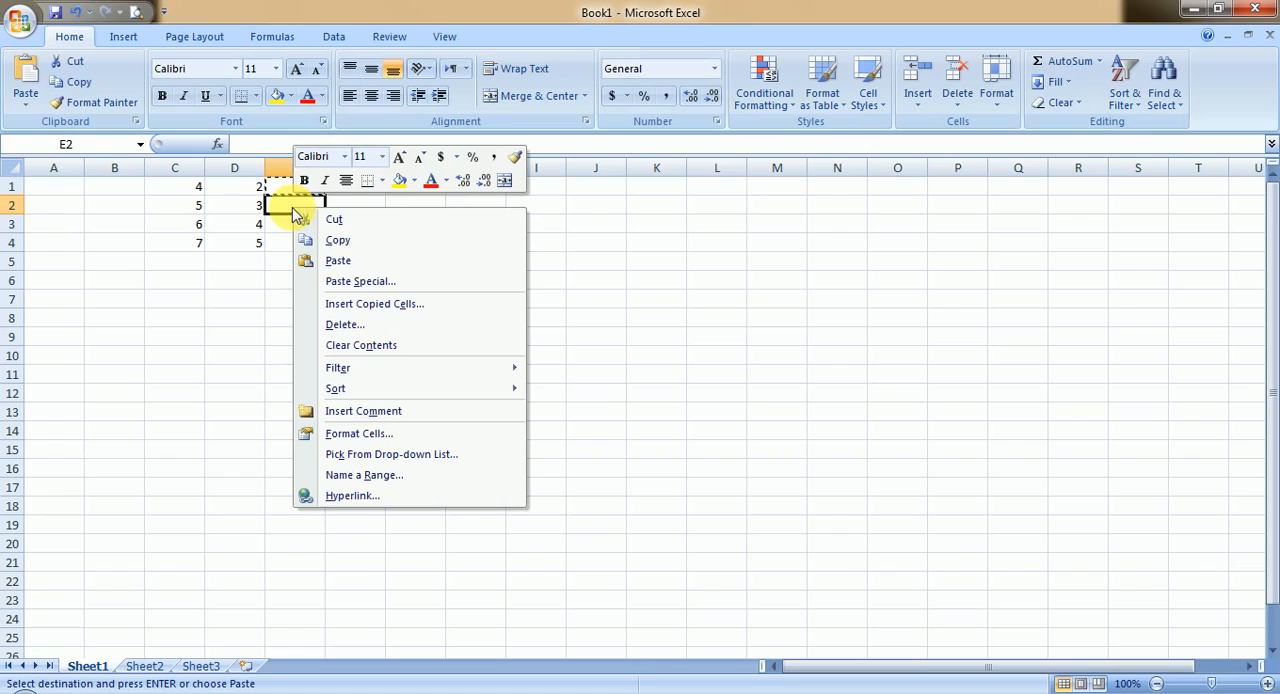
{"action": "left_click", "coordinate": [334, 260]}
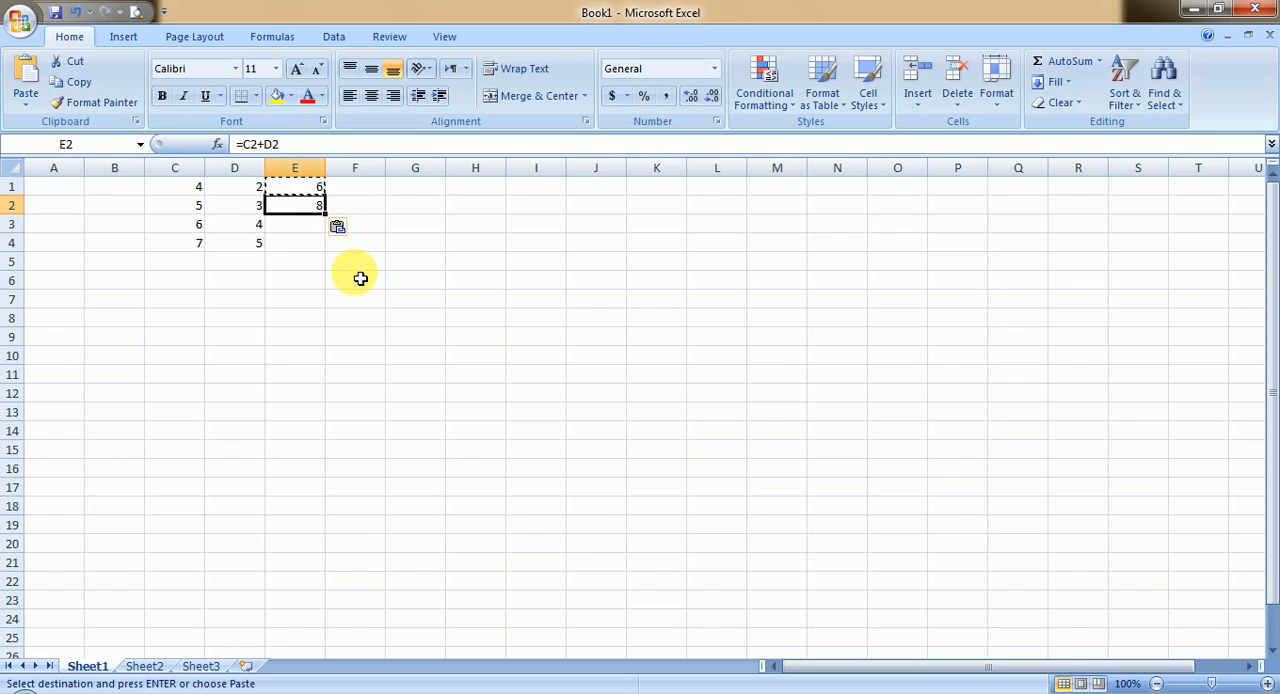
Step: Fill the addition formula from cell E1 down through cell E4
{"action": "left_click", "coordinate": [309, 189]}
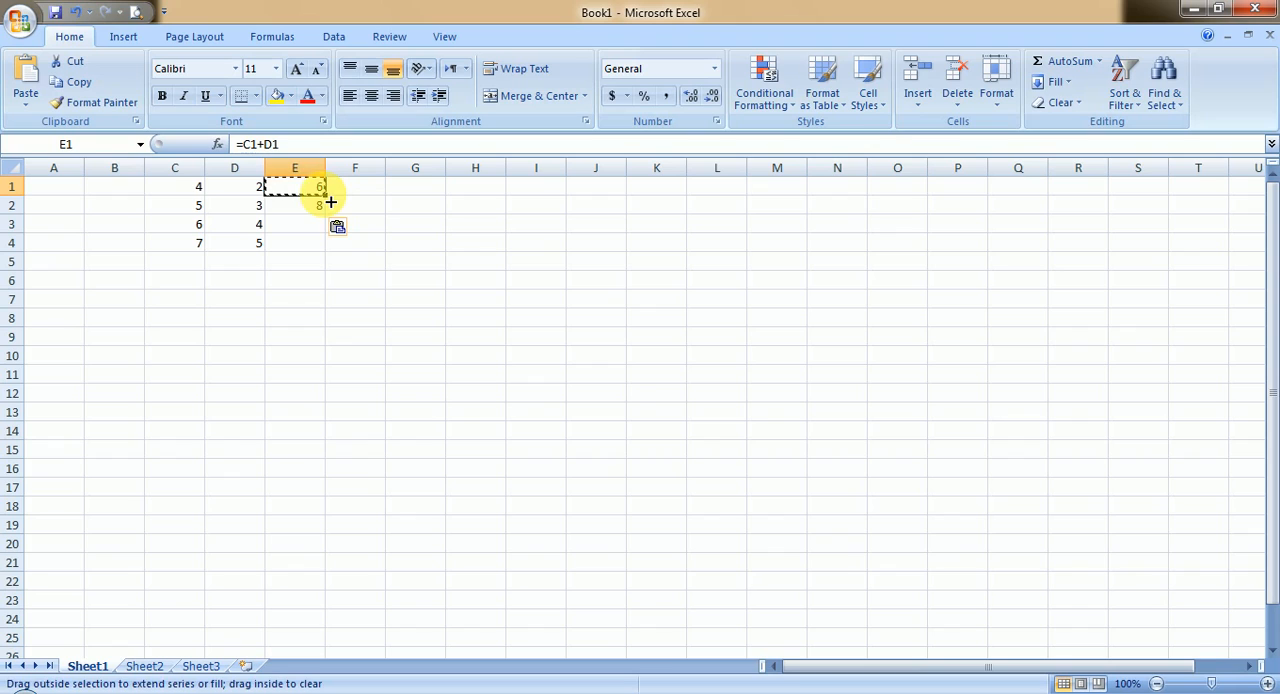
{"action": "left_click_drag", "start_coordinate": [331, 214], "coordinate": [329, 254]}
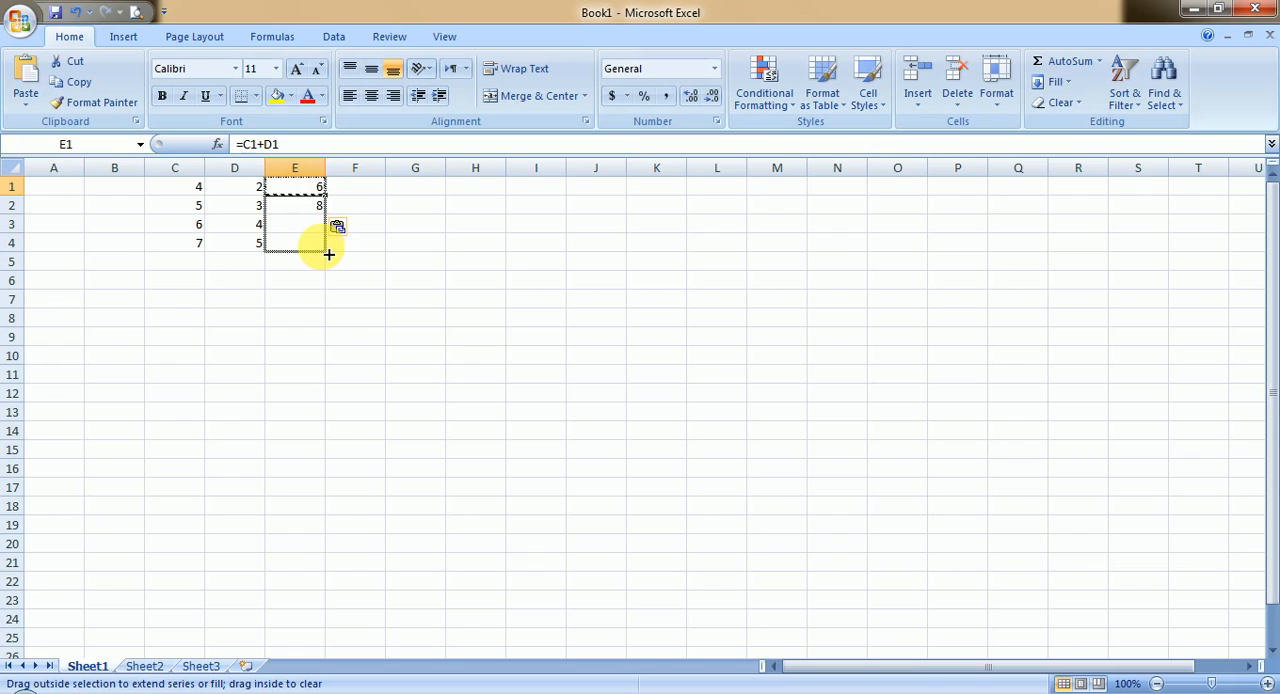
{"action": "left_click_drag", "start_coordinate": [329, 254], "coordinate": [329, 254]}
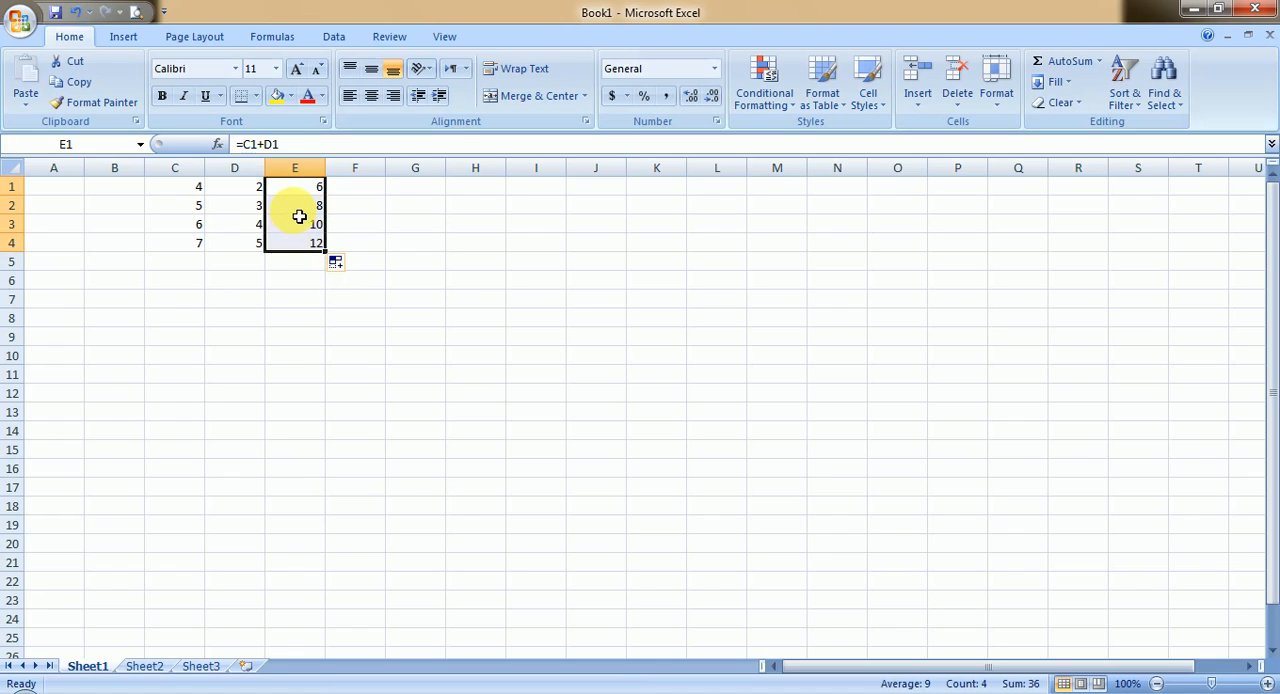
Step: Examine the filled formulas in cells E1 to E4 one by one to compare their cell references
{"action": "key", "text": "Down"}
{"action": "key", "text": "Down"}
{"action": "key", "text": "Down"}
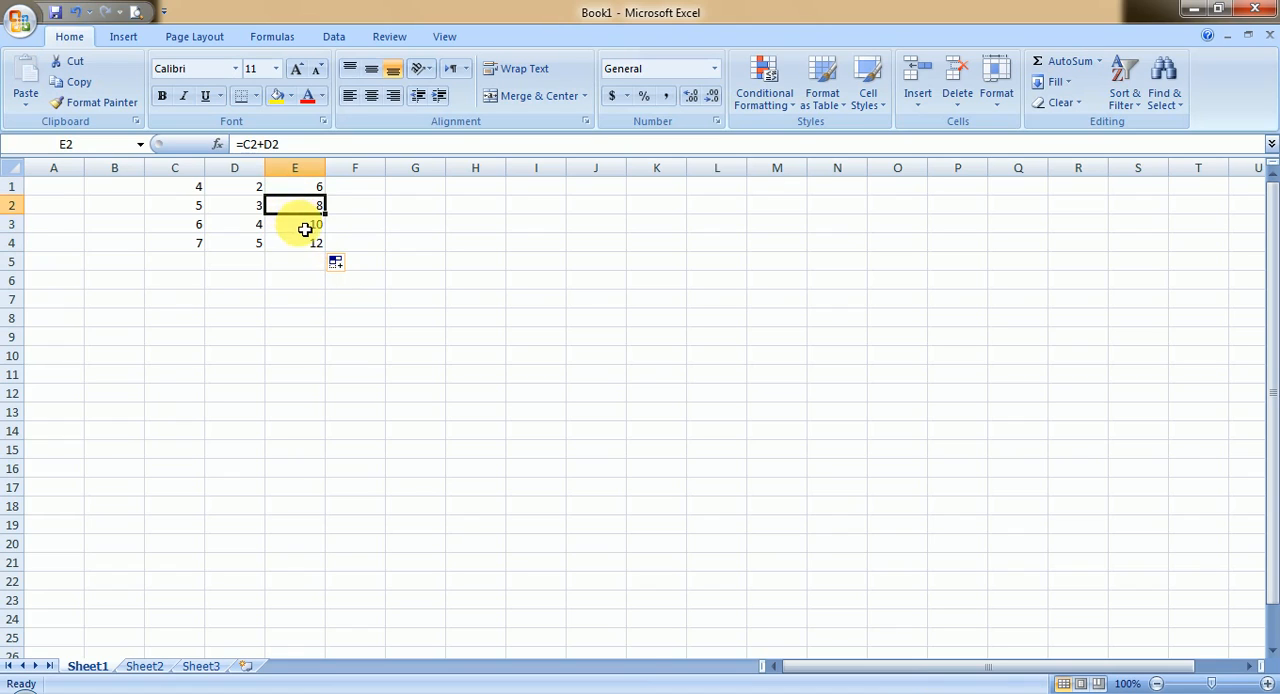
{"action": "left_click", "coordinate": [308, 191]}
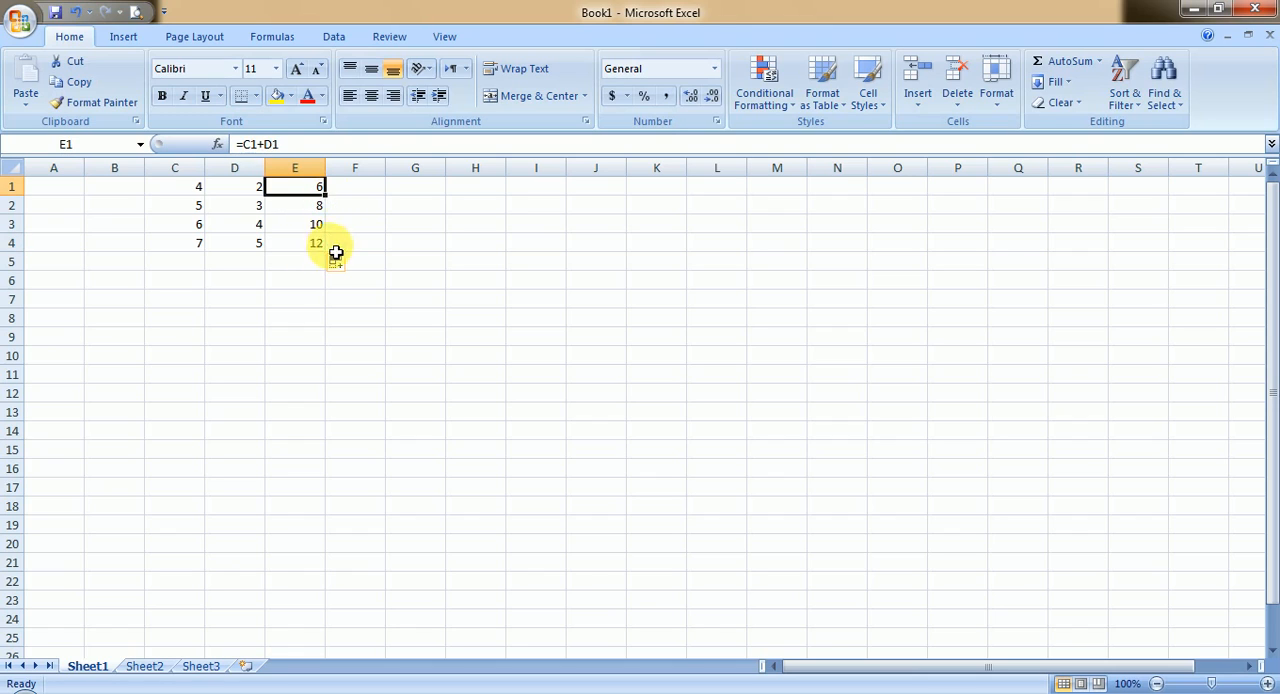
{"action": "left_click", "coordinate": [310, 210]}
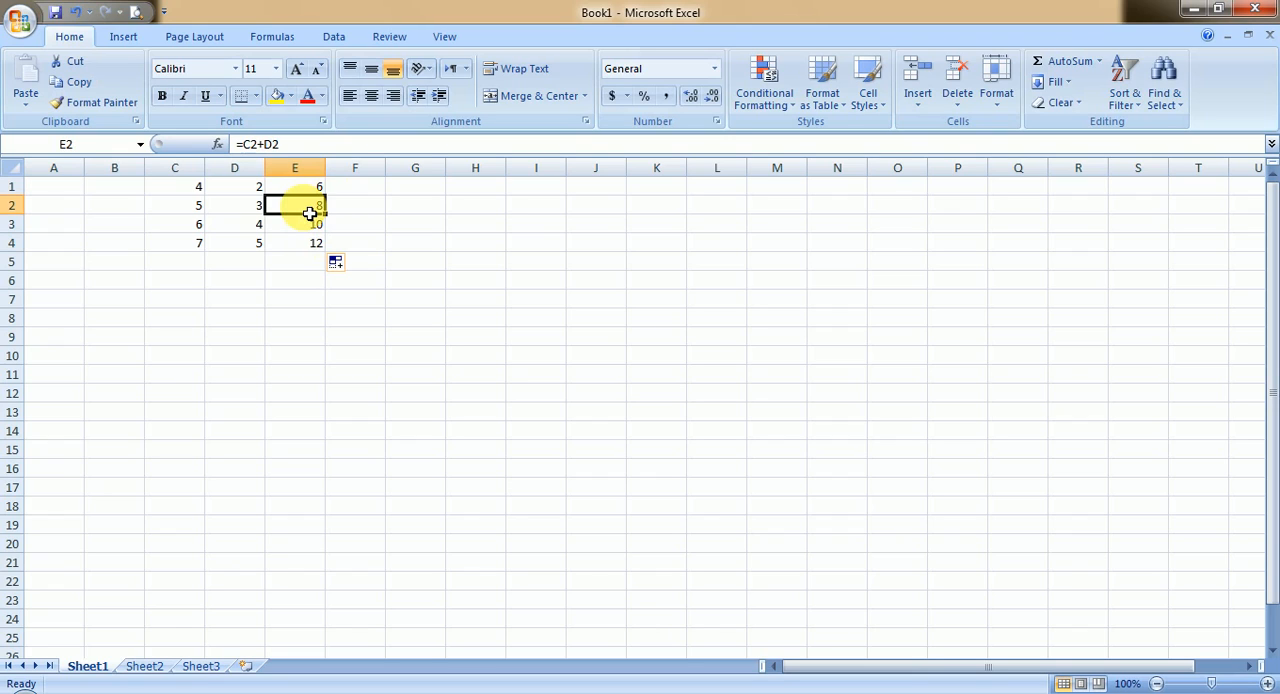
{"action": "left_click", "coordinate": [312, 228]}
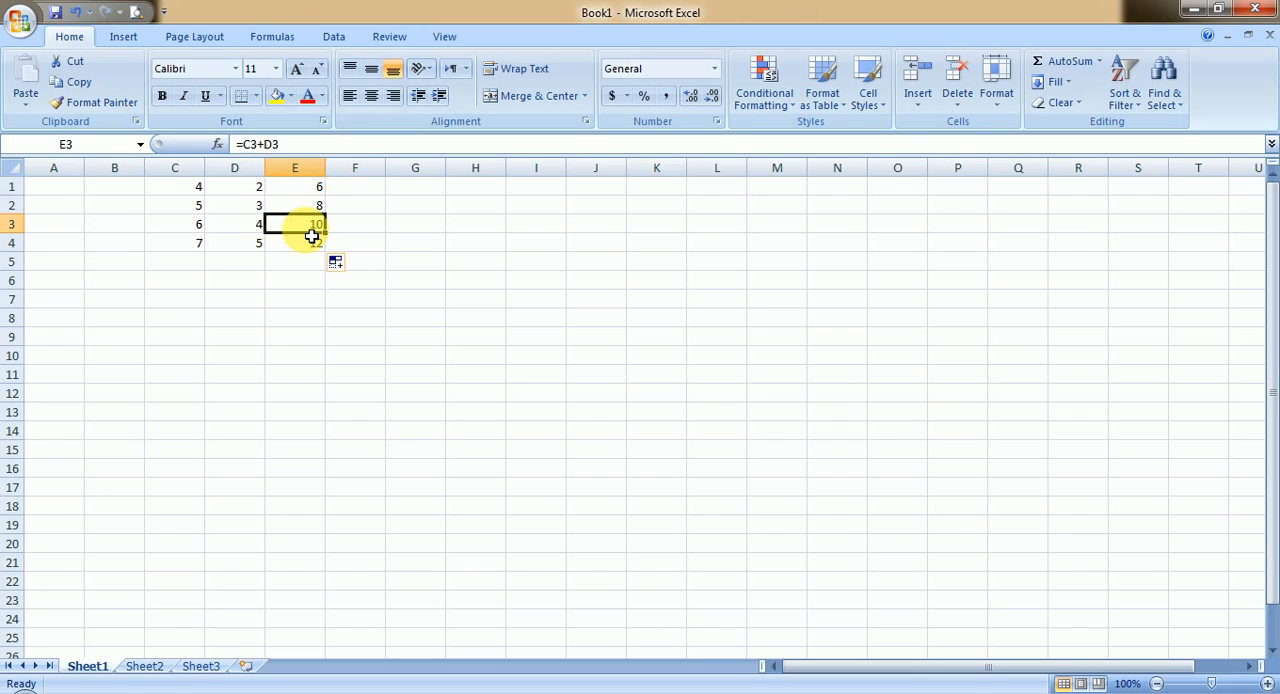
{"action": "left_click", "coordinate": [302, 252]}
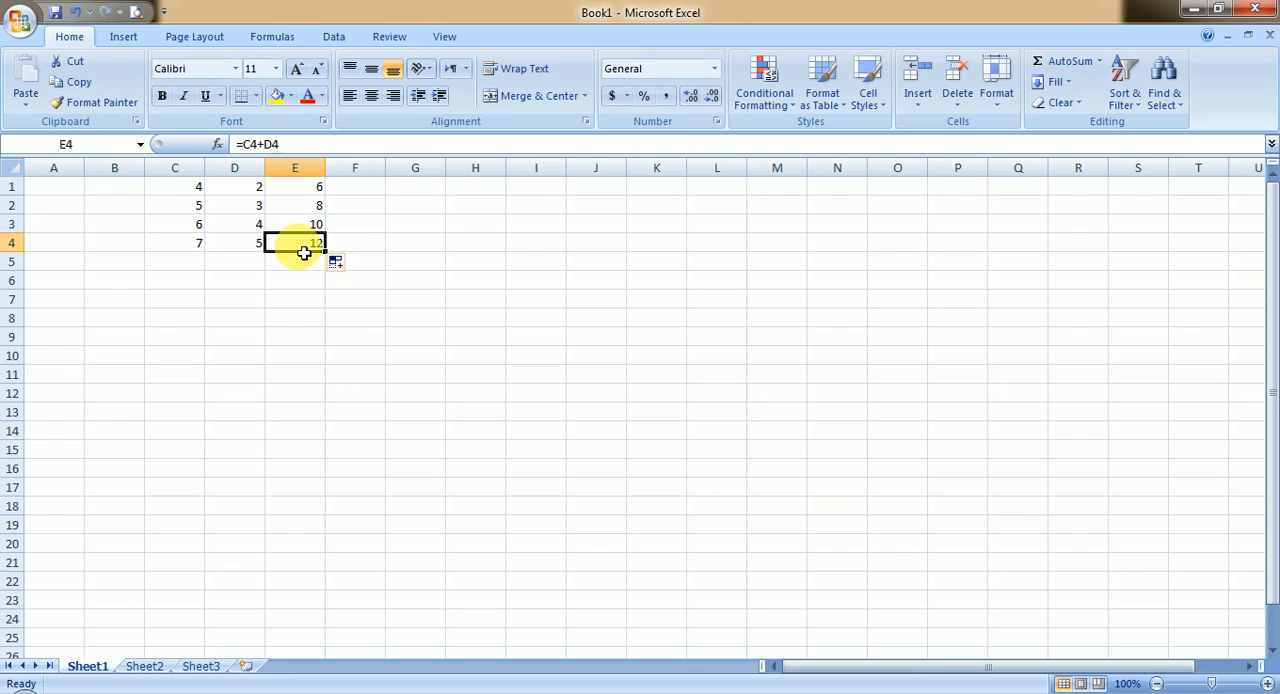
Step: Extend the addition formula from cell E4 down to cell E8, and check the references in the new cells
{"action": "left_click_drag", "start_coordinate": [328, 256], "coordinate": [329, 326]}
{"action": "left_click", "coordinate": [309, 363]}
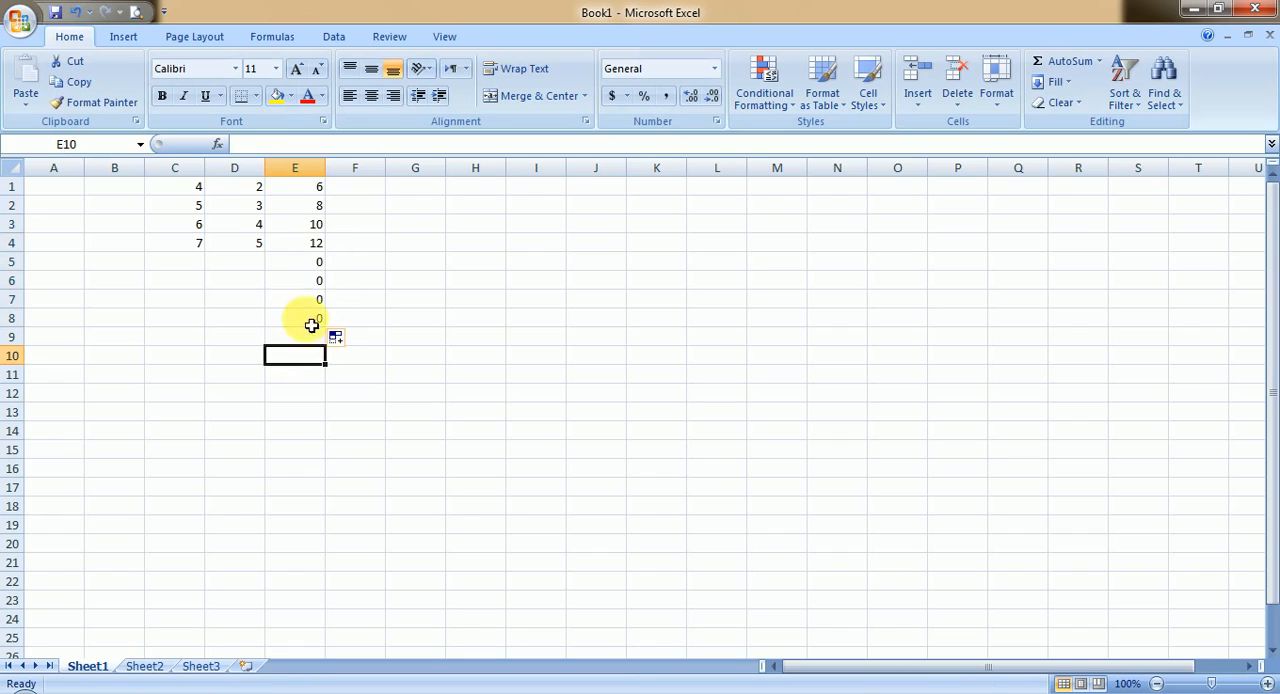
{"action": "left_click", "coordinate": [310, 280]}
{"action": "left_click", "coordinate": [312, 302]}
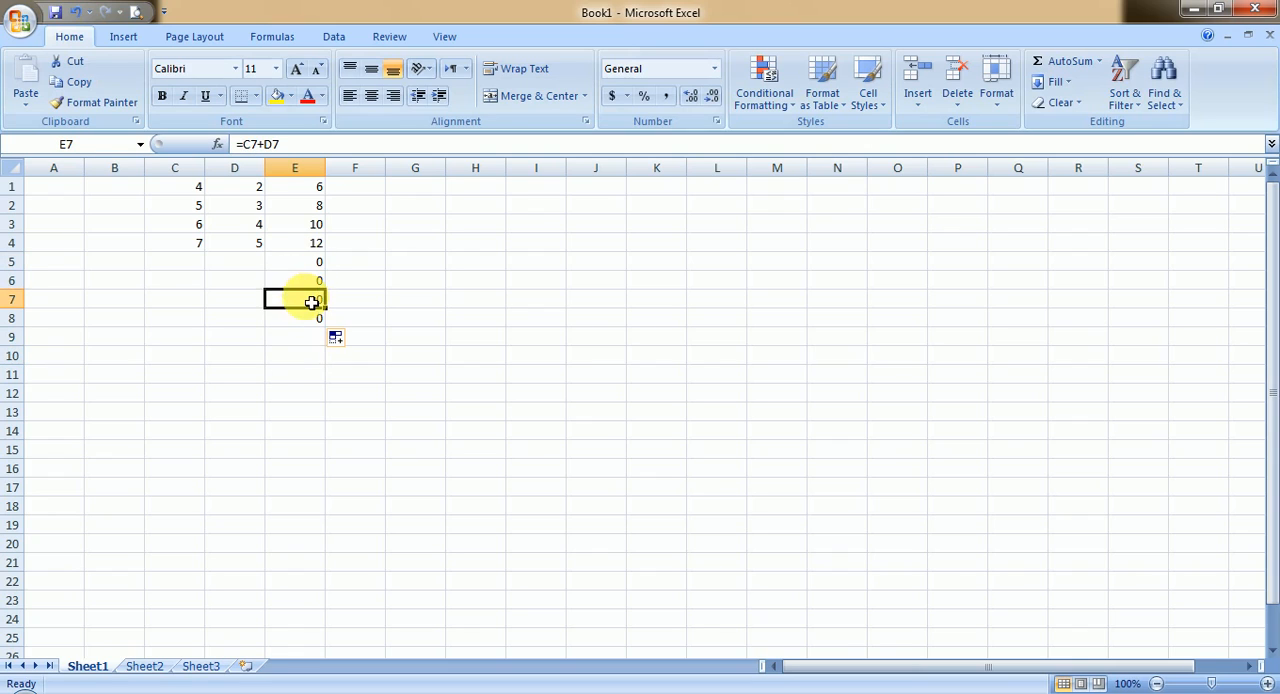
Step: Enter 2 in cell C5 and 4 in cell D5 as the fifth row's numbers
{"action": "left_click", "coordinate": [192, 266]}
{"action": "type", "text": "2"}
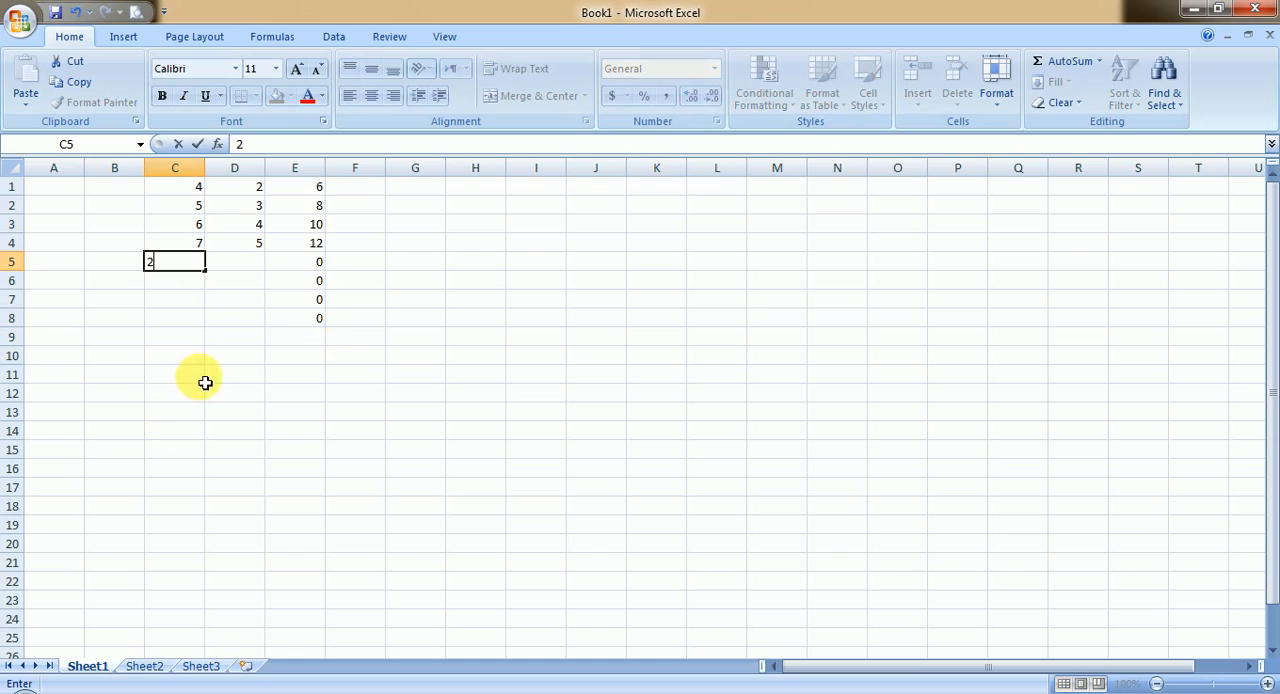
{"action": "left_click", "coordinate": [241, 272]}
{"action": "type", "text": "4"}
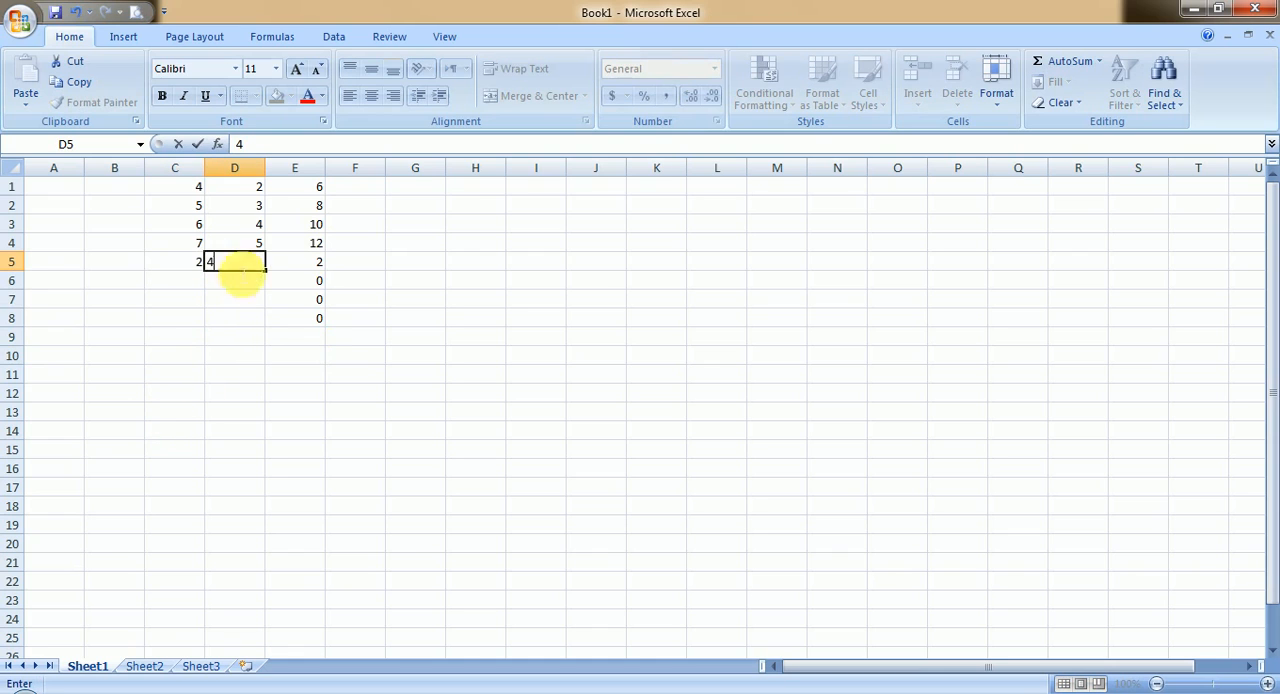
{"action": "left_click", "coordinate": [182, 284]}
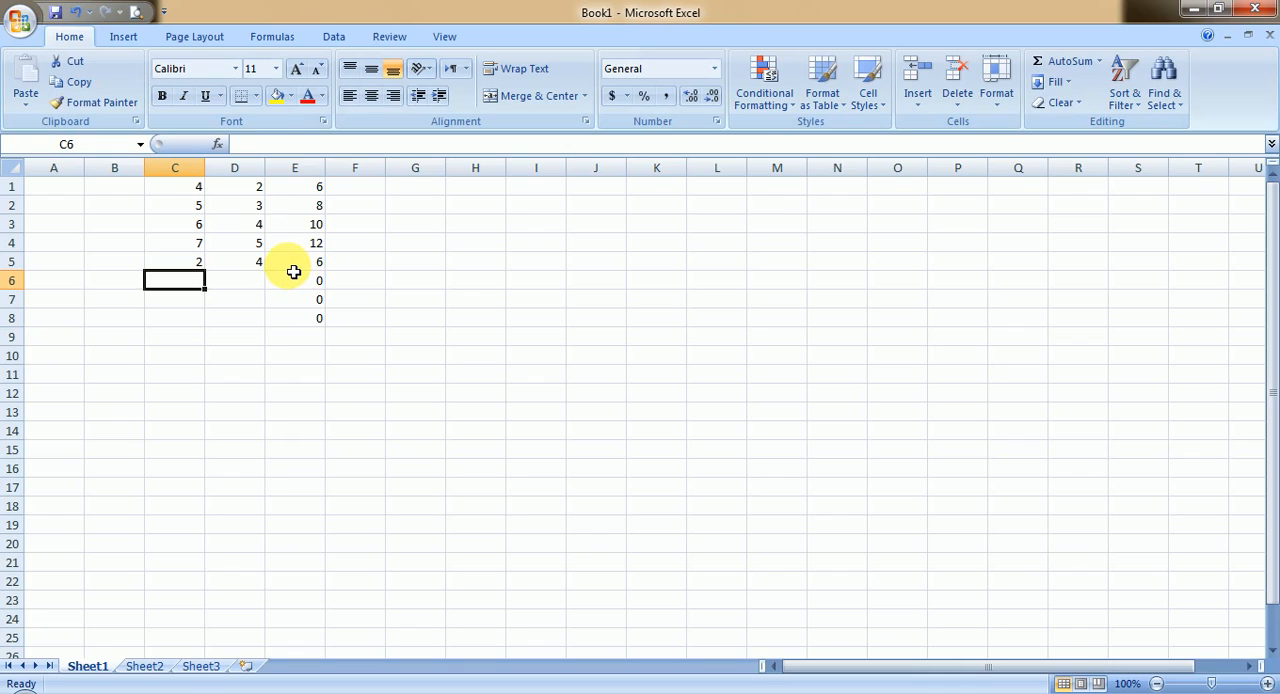
Step: Change the number in cell C3 to 1
{"action": "left_click", "coordinate": [188, 229]}
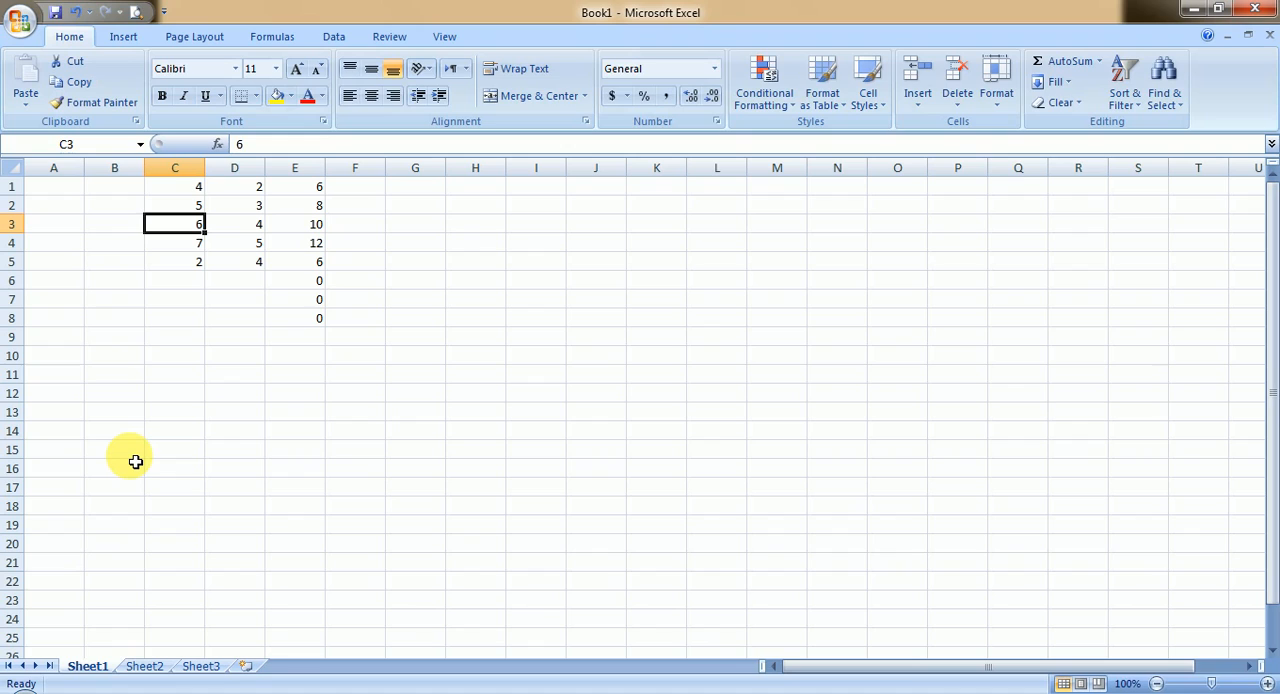
{"action": "type", "text": "1"}
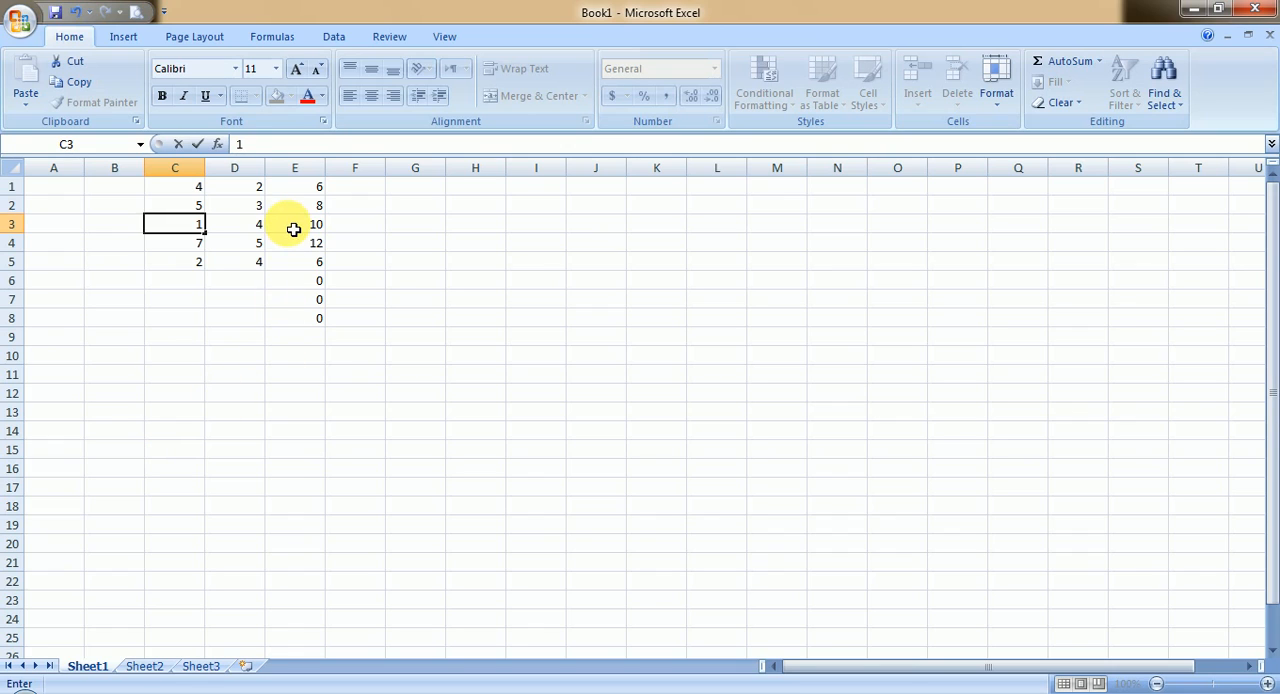
{"action": "key", "text": "Return"}
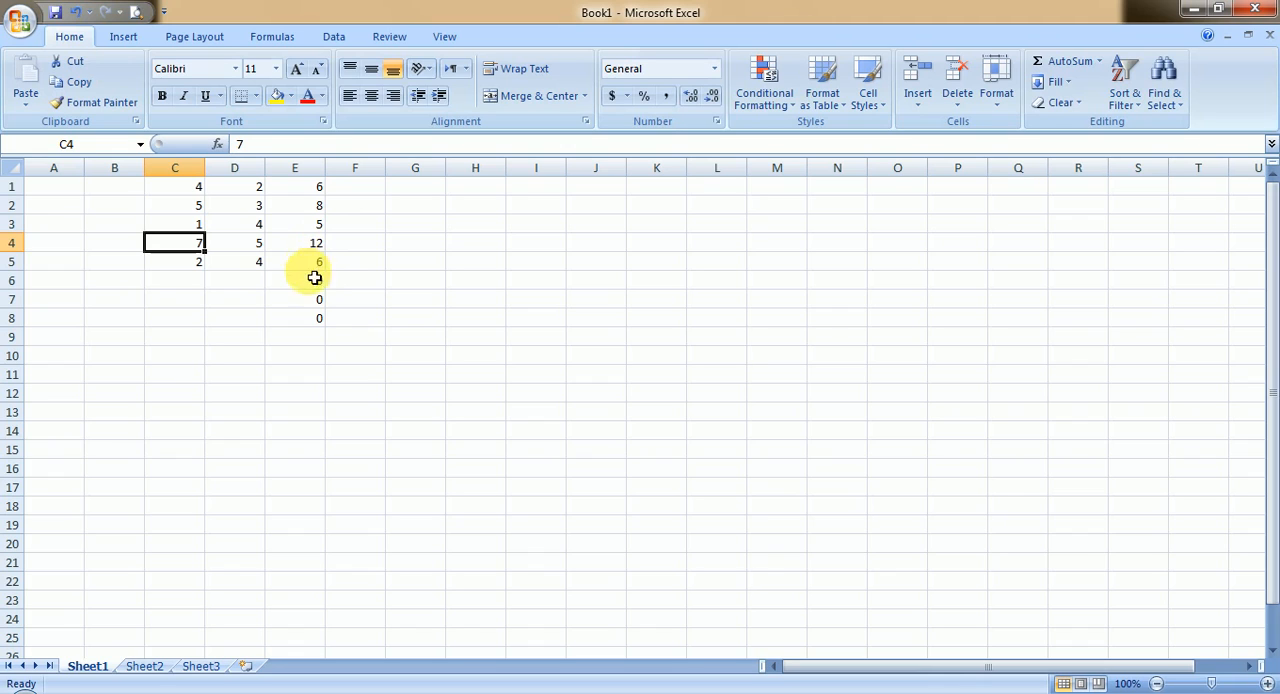
Step: Switch to the presentation's Reference of a Cell slide, underline the absolute referencing heading and its row and column labels text, and circle the $ symbol
{"action": "left_click", "coordinate": [508, 690]}
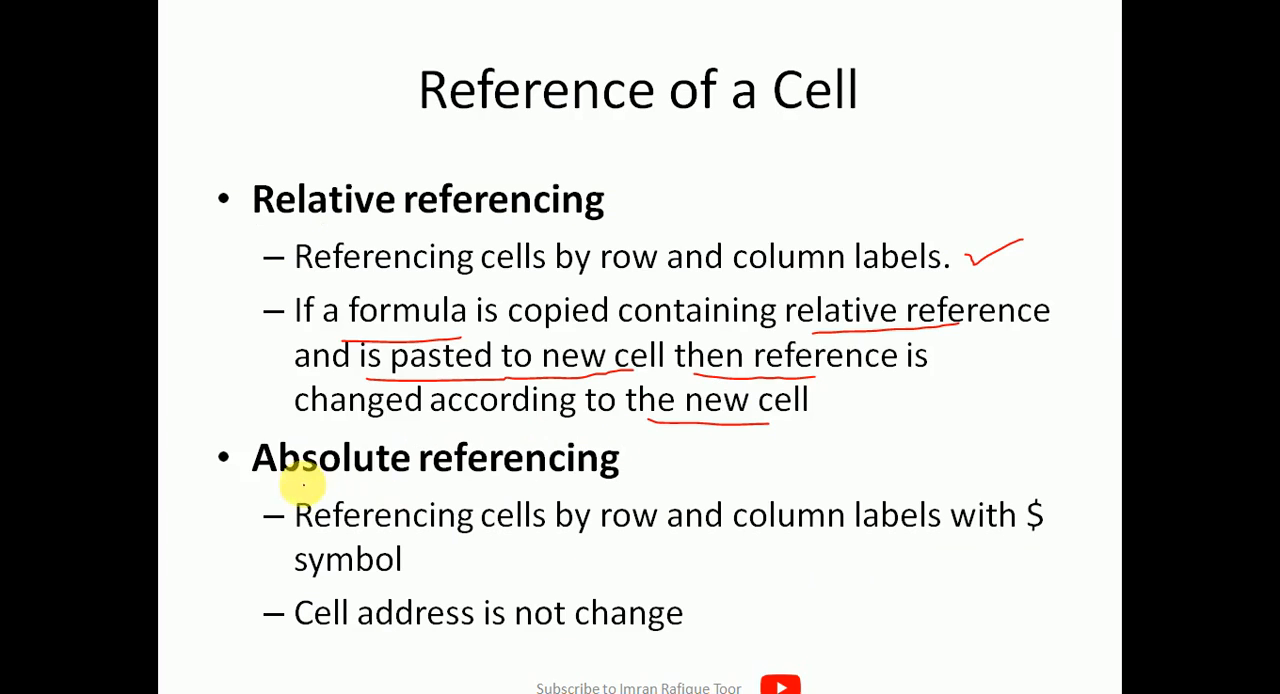
{"action": "left_click_drag", "start_coordinate": [278, 479], "coordinate": [596, 483]}
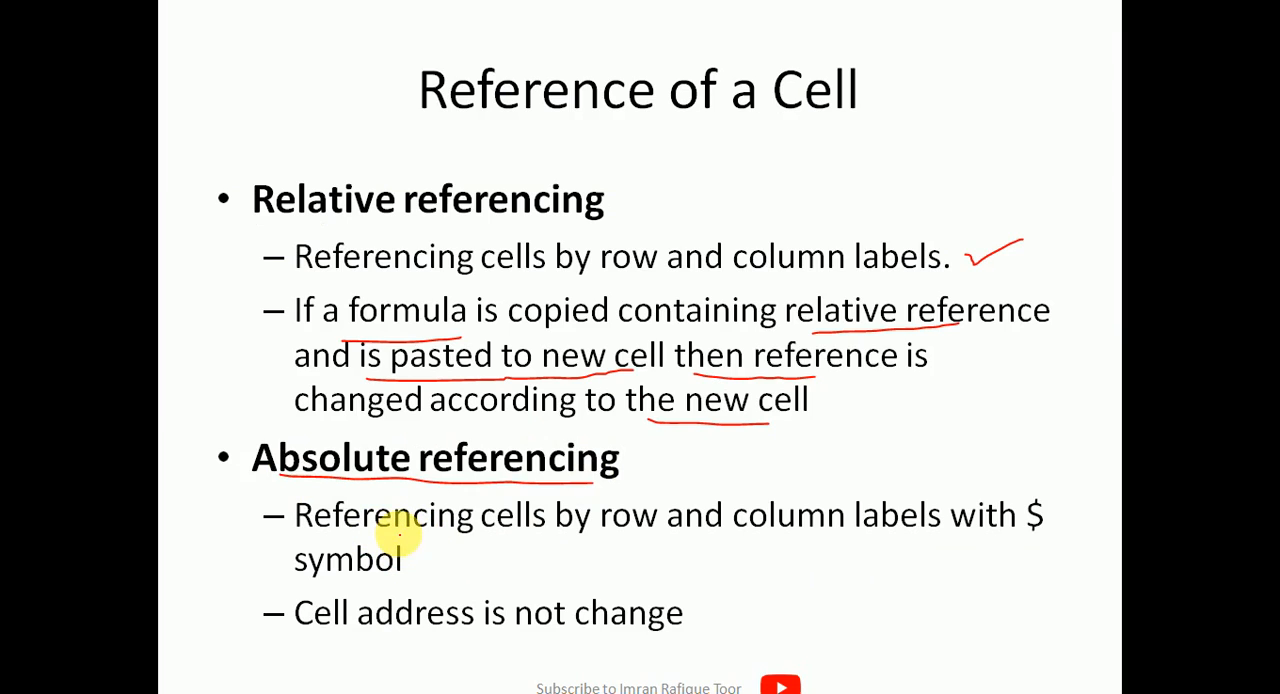
{"action": "left_click_drag", "start_coordinate": [380, 535], "coordinate": [883, 535]}
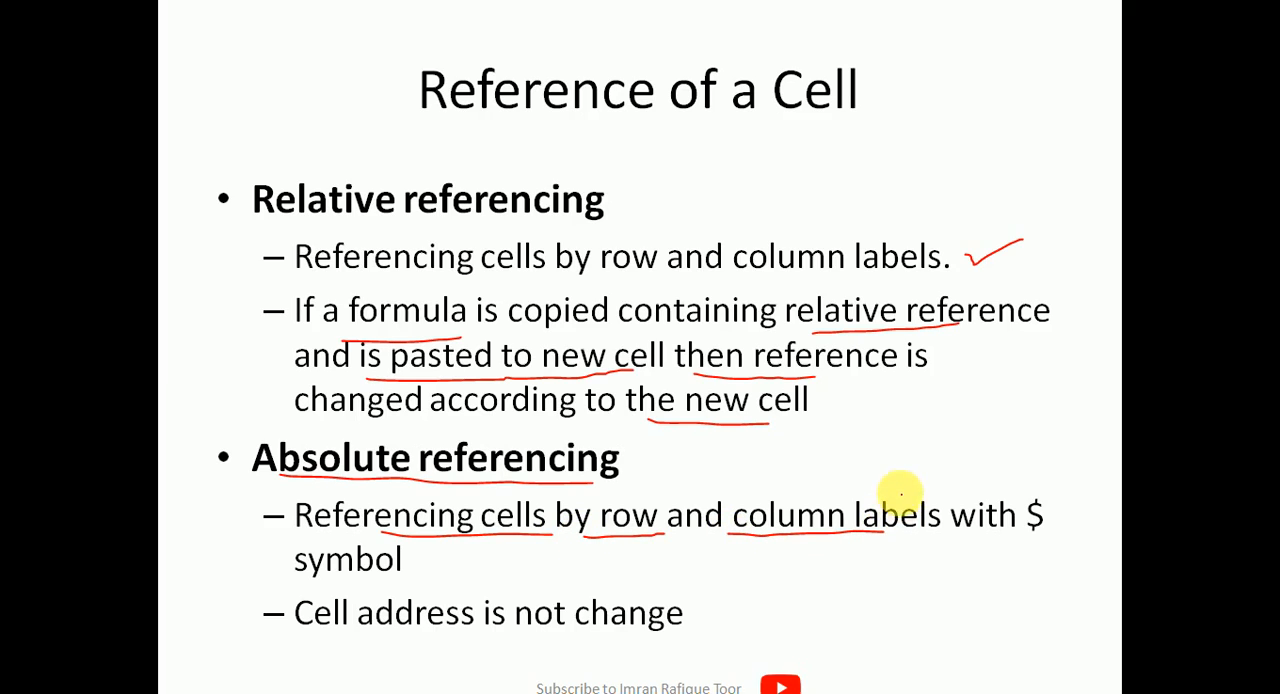
{"action": "left_click_drag", "start_coordinate": [900, 494], "coordinate": [934, 487]}
{"action": "mouse_move", "coordinate": [1017, 549]}
{"action": "left_mouse_down"}
{"action": "mouse_move", "coordinate": [1080, 517]}
{"action": "mouse_move", "coordinate": [1022, 480]}
{"action": "mouse_move", "coordinate": [1020, 543]}
{"action": "left_mouse_up"}
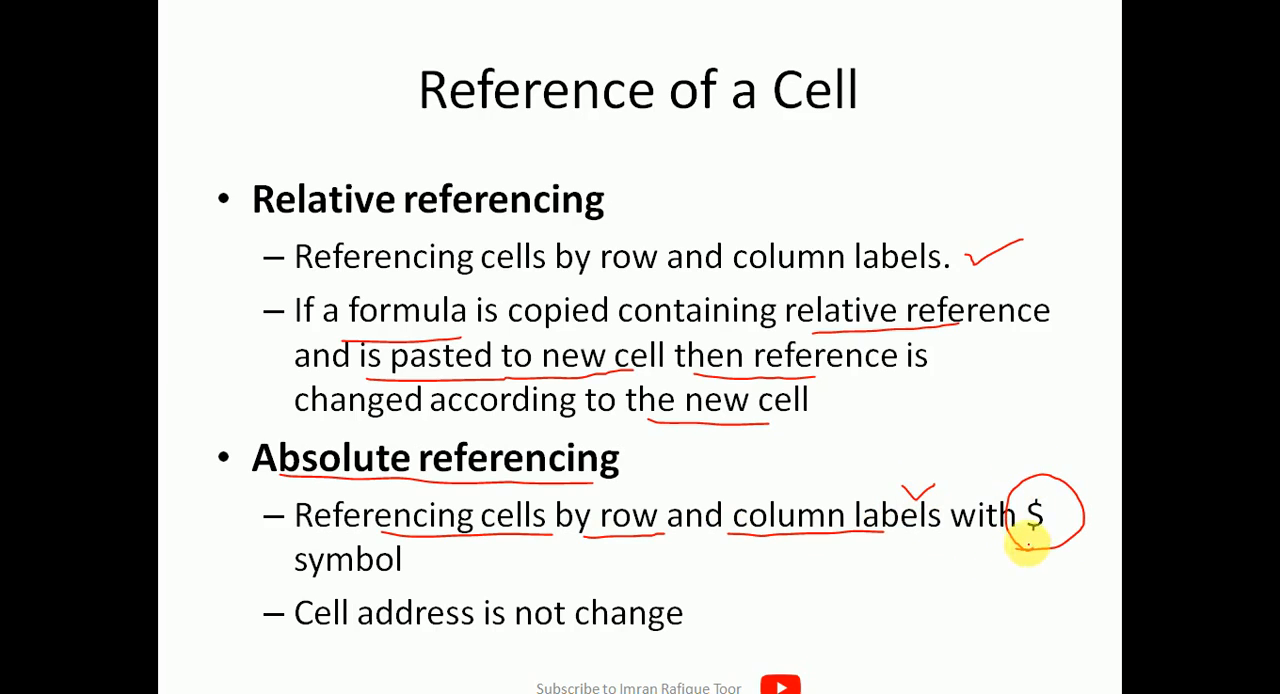